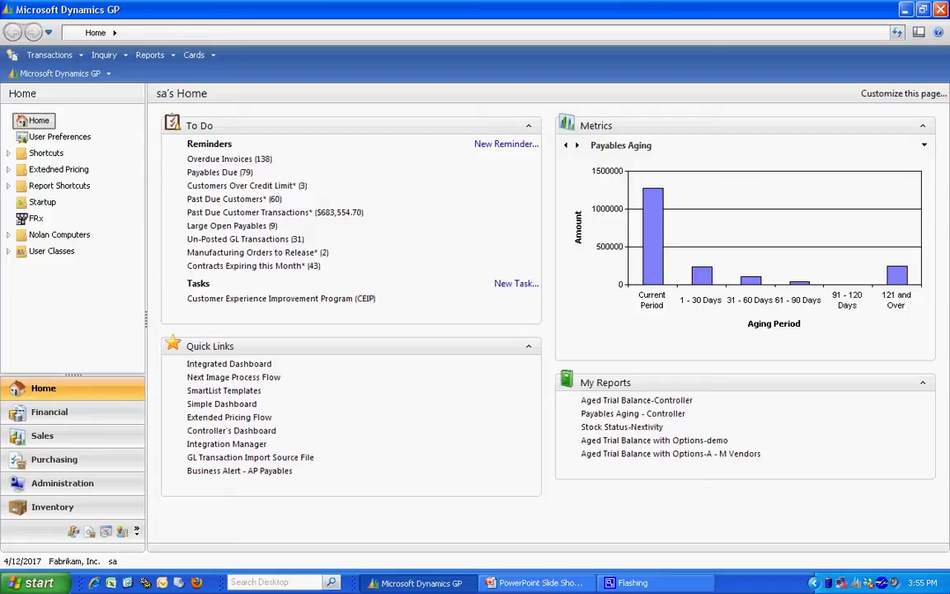
Open the Collections Management main window from the sales transactions and view the payment summary statistics for Aaron Fitz Electrical.
{"action": "left_click", "coordinate": [51, 55]}
{"action": "mouse_move", "coordinate": [83, 90]}
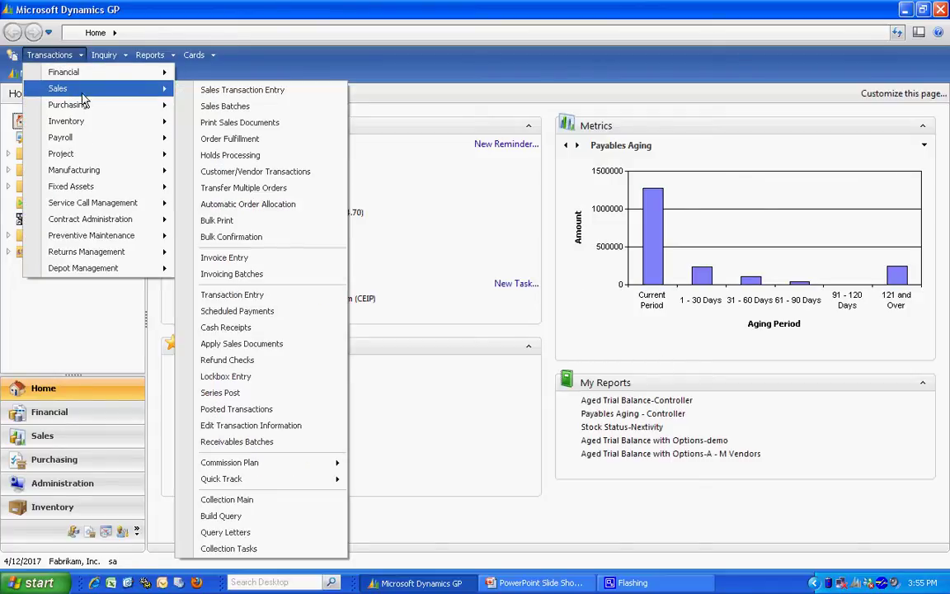
{"action": "left_click", "coordinate": [239, 500]}
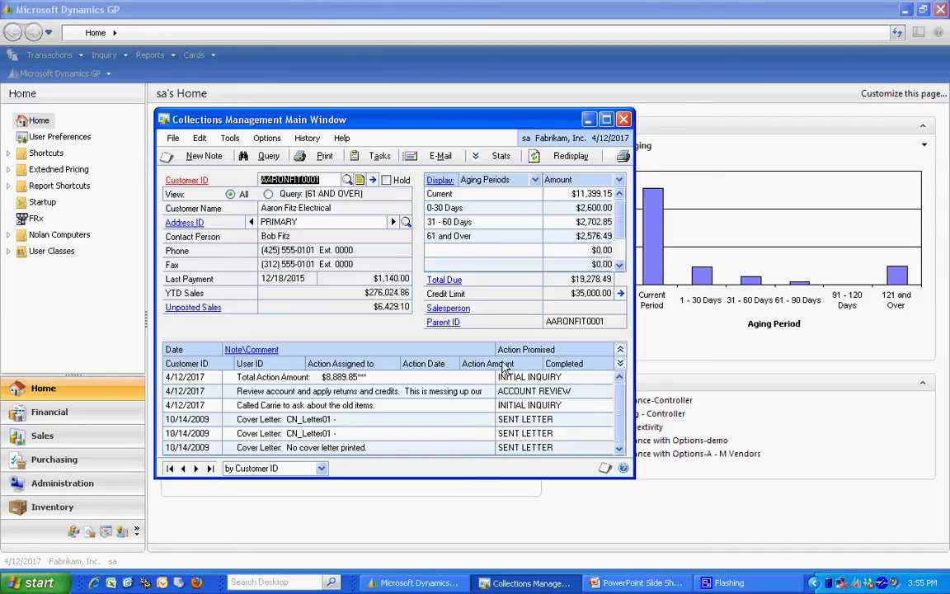
{"action": "left_click", "coordinate": [497, 157]}
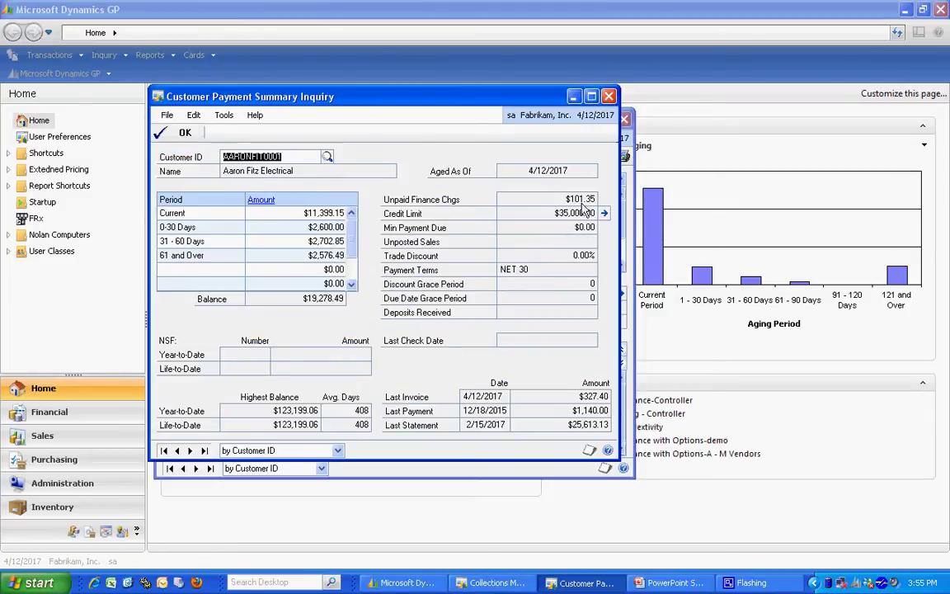
{"action": "left_click", "coordinate": [608, 96]}
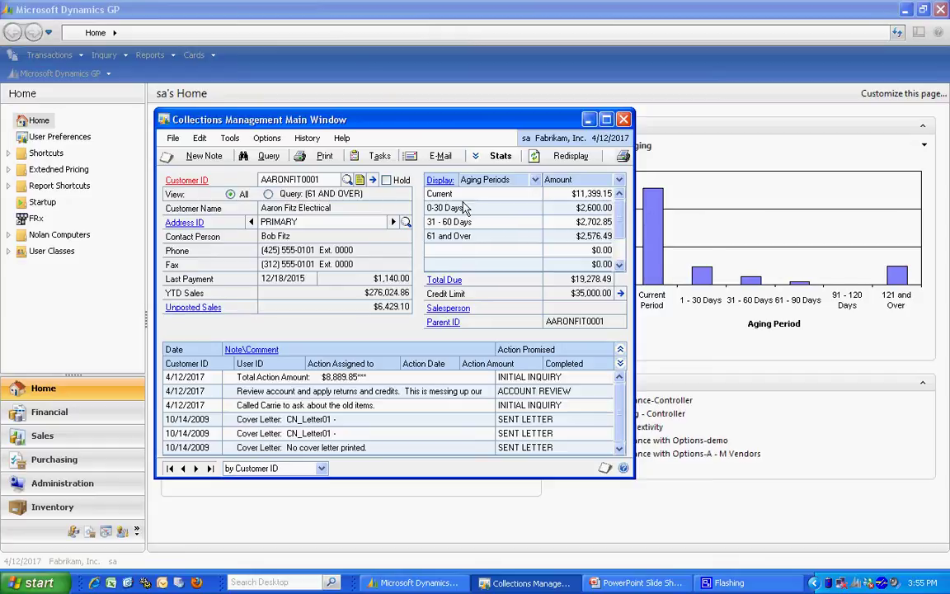
Review the customer's transactions for all aging periods and read the collection note attached to the invoice dated 1/15/2017.
{"action": "left_click", "coordinate": [438, 183]}
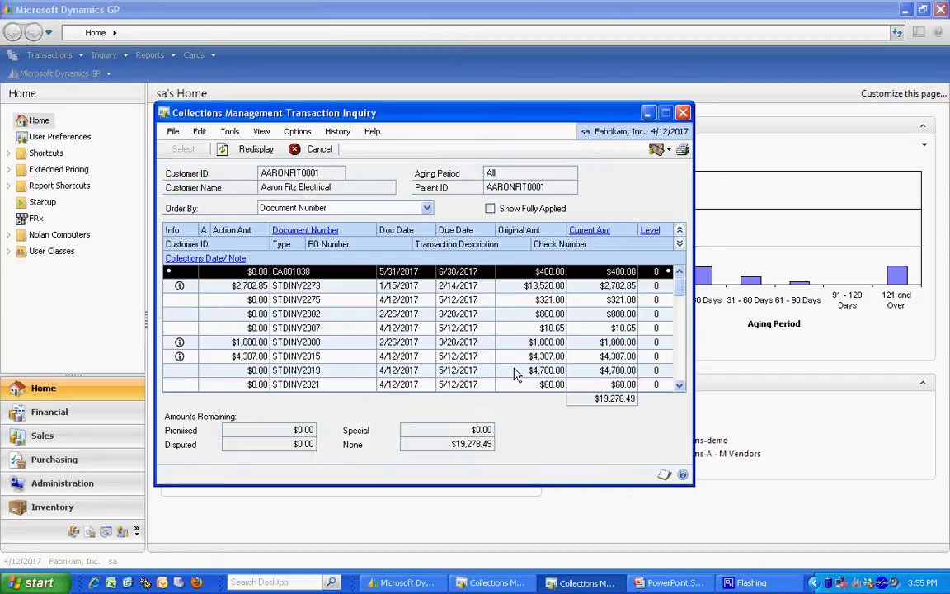
{"action": "left_click", "coordinate": [678, 346]}
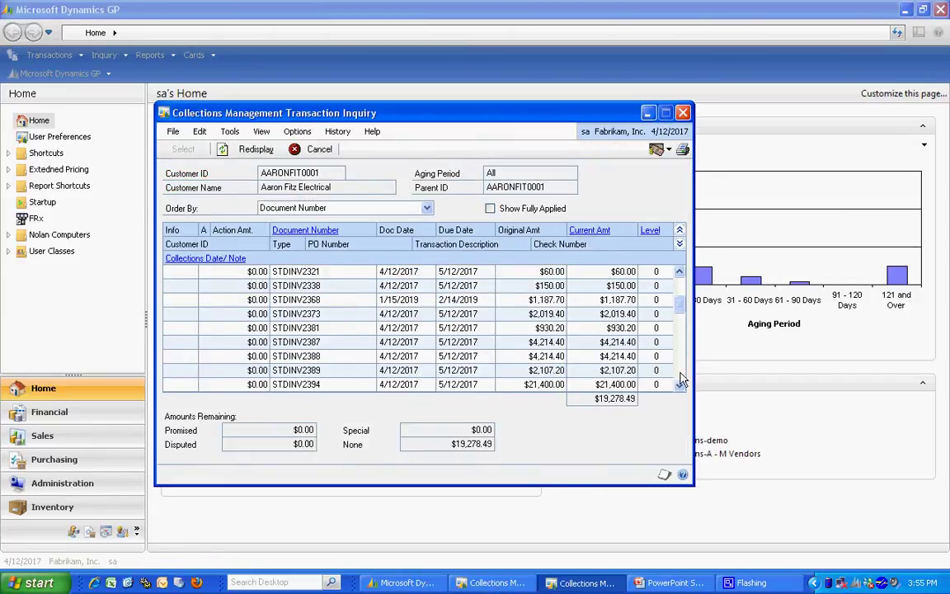
{"action": "scroll", "coordinate": [617, 259], "scroll_direction": "up", "scroll_amount": 3}
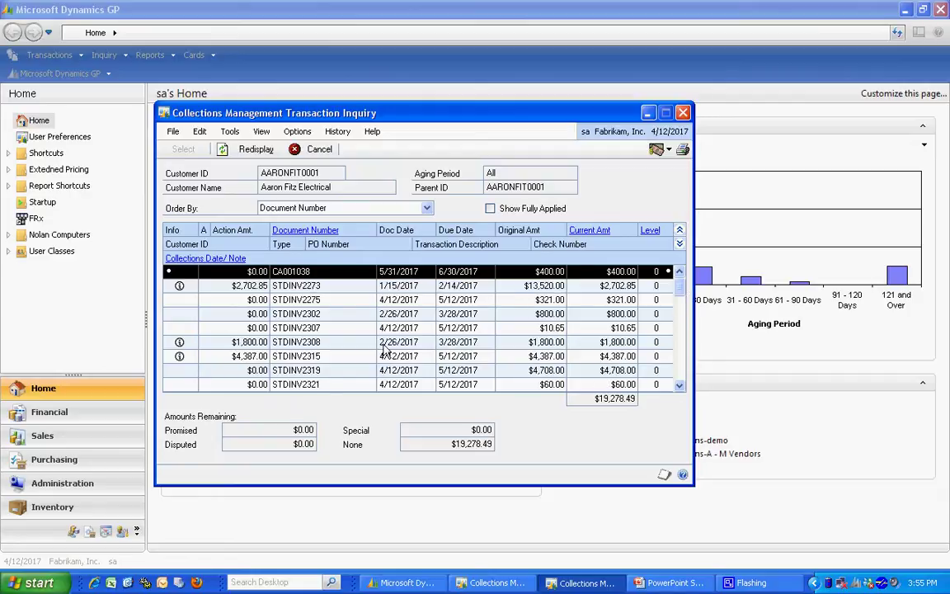
{"action": "left_click", "coordinate": [182, 287]}
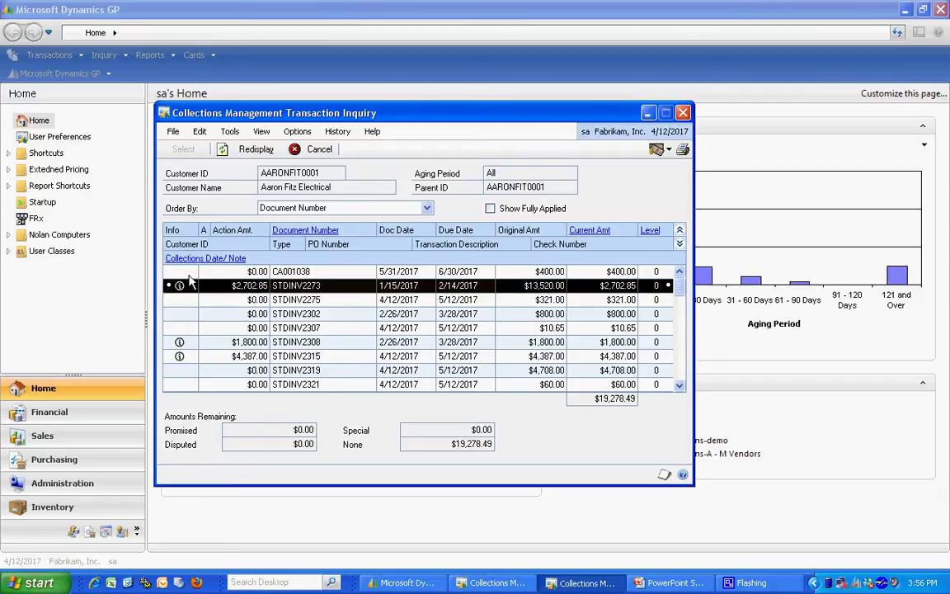
{"action": "left_click", "coordinate": [211, 259]}
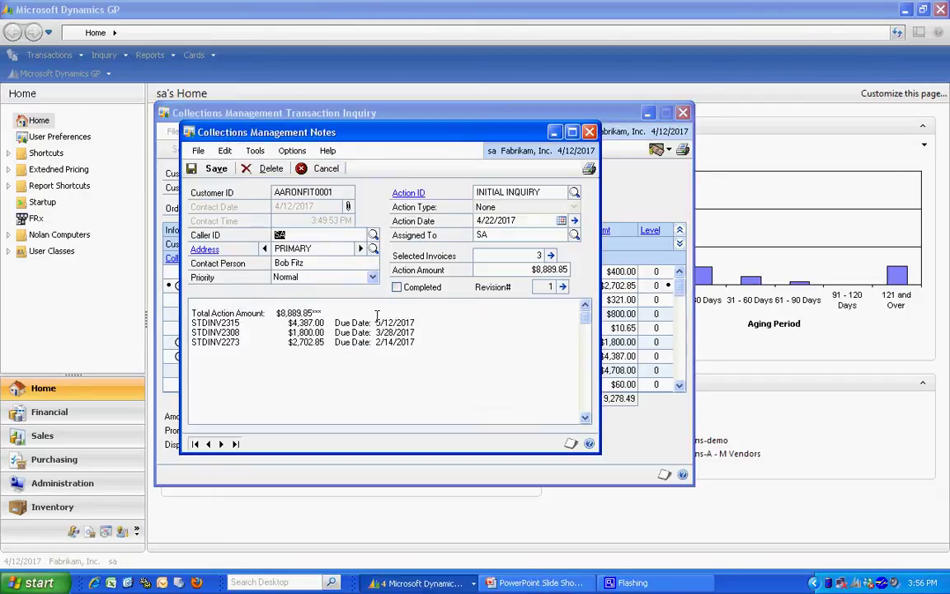
{"action": "left_click", "coordinate": [588, 132]}
{"action": "left_click", "coordinate": [683, 114]}
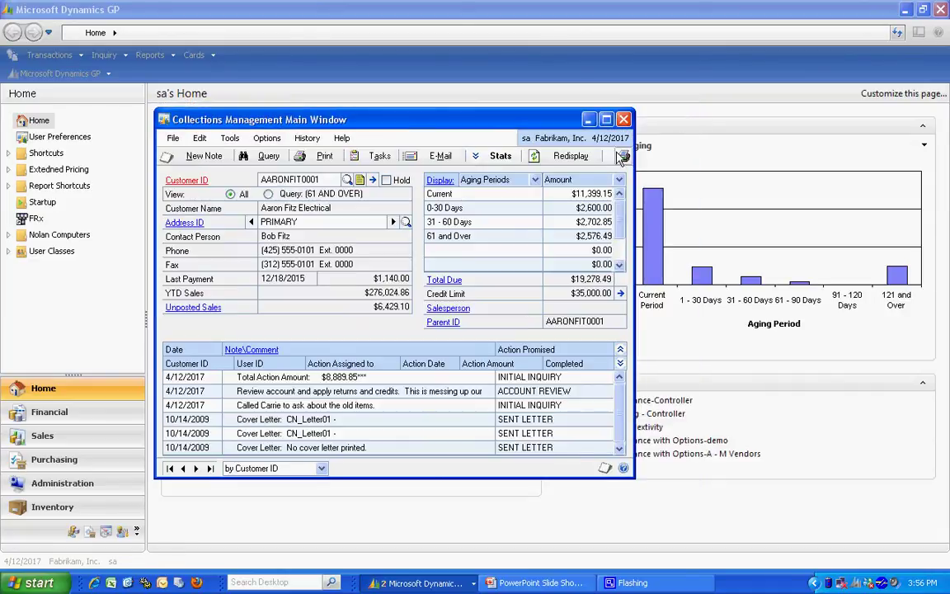
Look through the unposted sales documents for Aaron Fitz Electrical and return to the main collections window.
{"action": "left_click", "coordinate": [190, 308]}
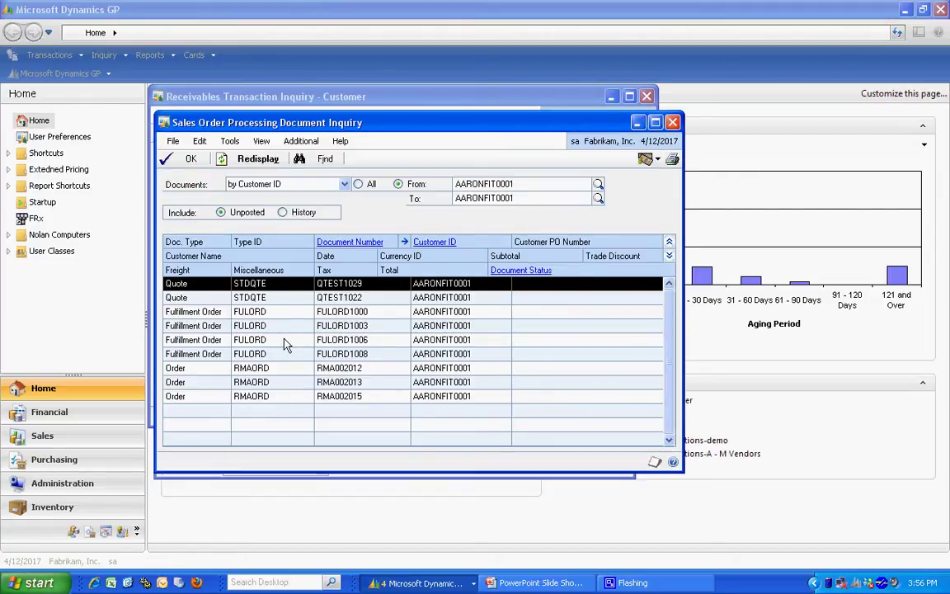
{"action": "left_click", "coordinate": [190, 159]}
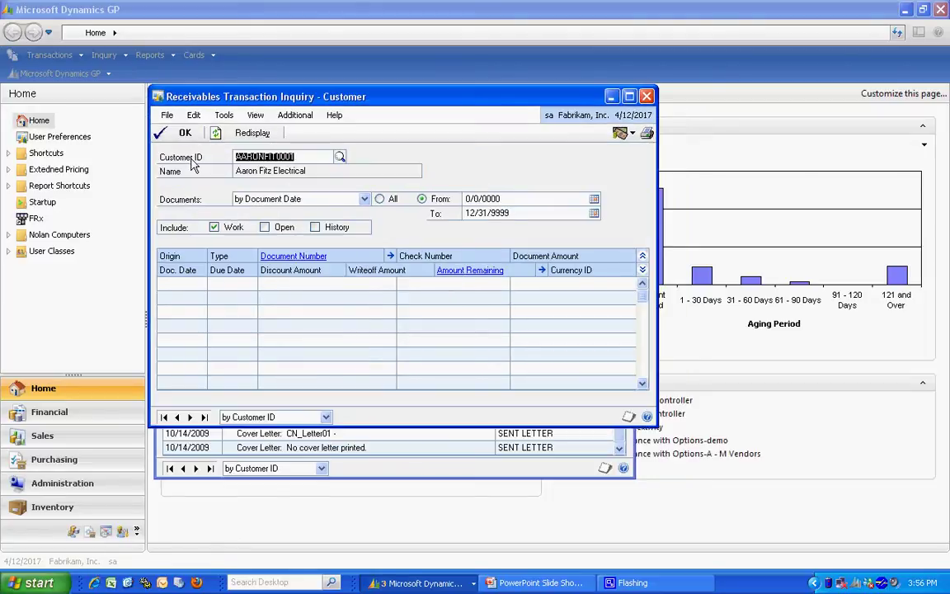
{"action": "left_click", "coordinate": [647, 97]}
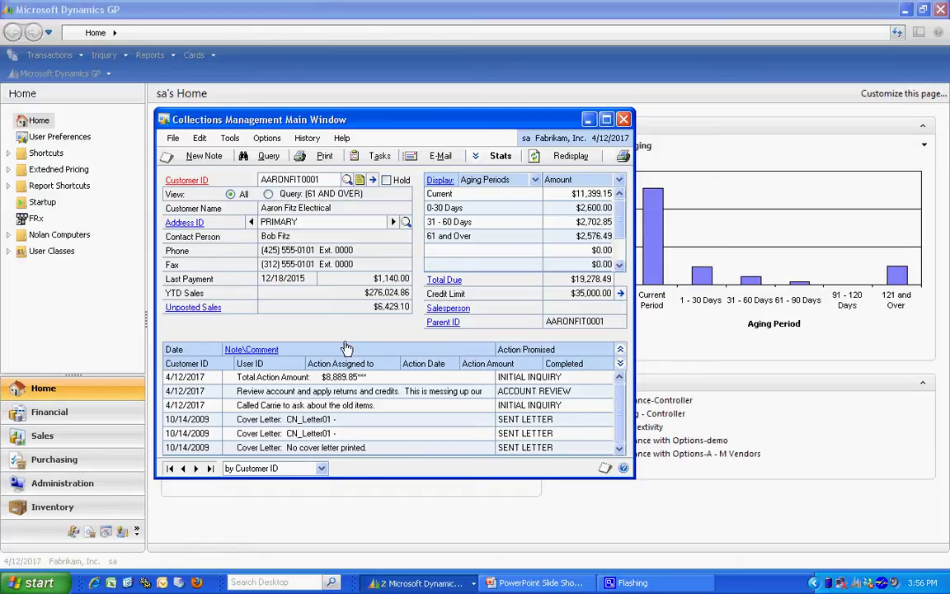
Restrict the customer view to the 61 AND OVER query and browse forward through its customer records.
{"action": "left_click", "coordinate": [268, 193]}
{"action": "left_click", "coordinate": [197, 468]}
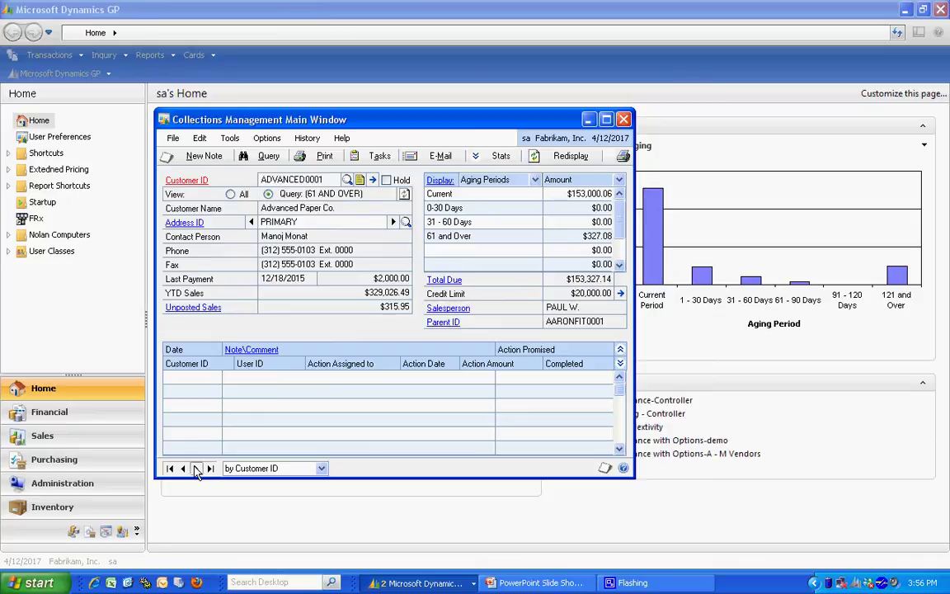
{"action": "left_click", "coordinate": [197, 468]}
{"action": "left_click", "coordinate": [197, 468]}
{"action": "left_click", "coordinate": [196, 468]}
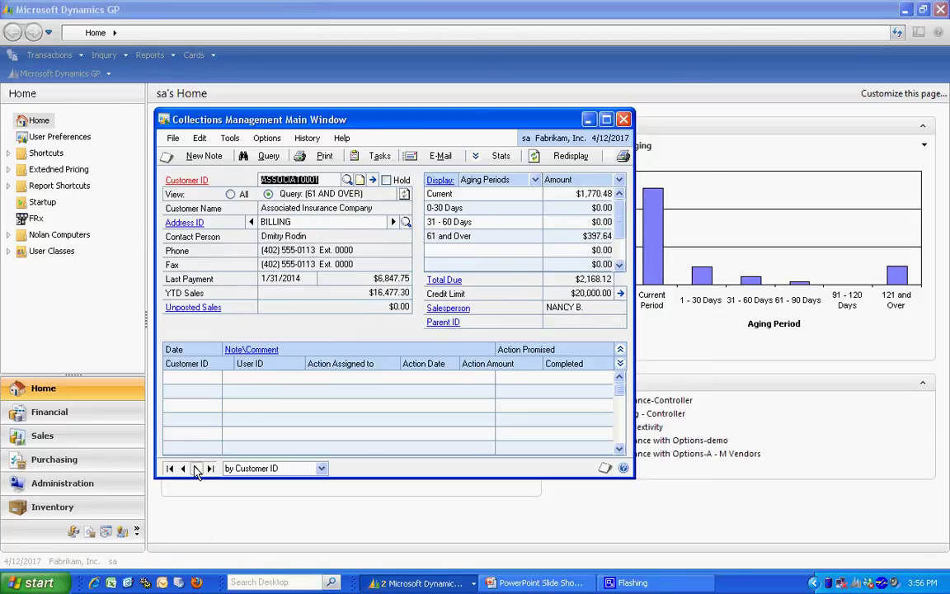
Start a blank collections query and give it the ID OVER 60.
{"action": "left_click", "coordinate": [269, 156]}
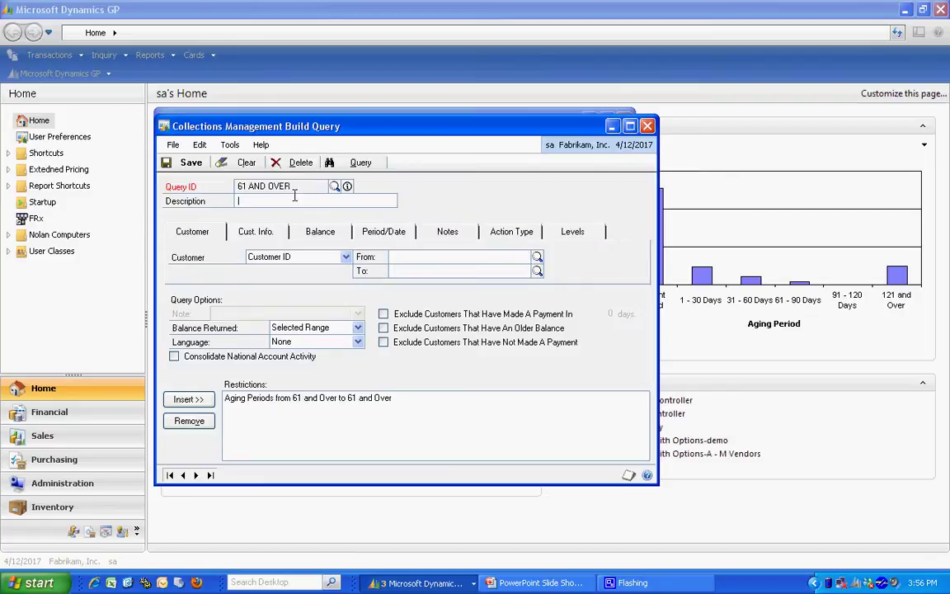
{"action": "left_click", "coordinate": [247, 165]}
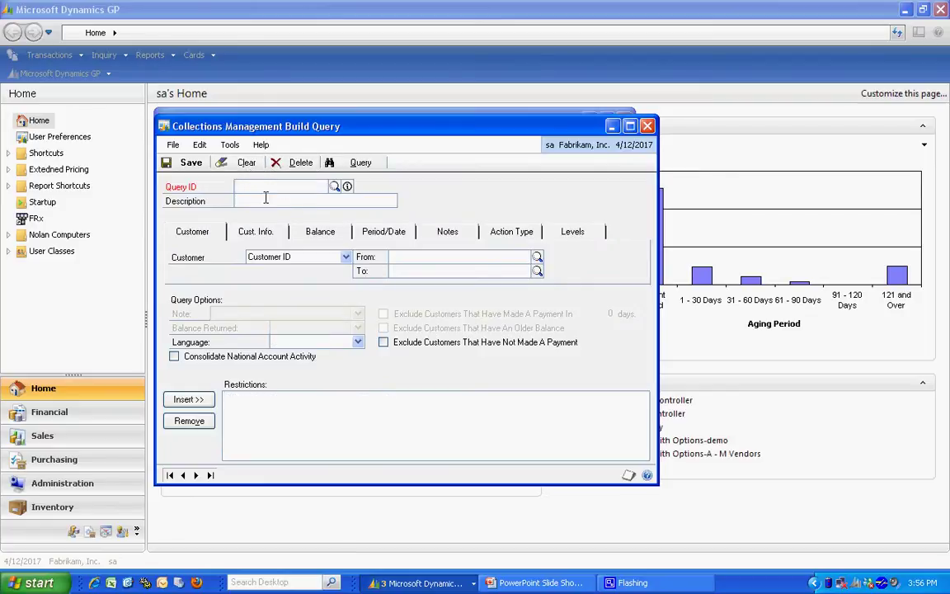
{"action": "type", "text": "OVE"}
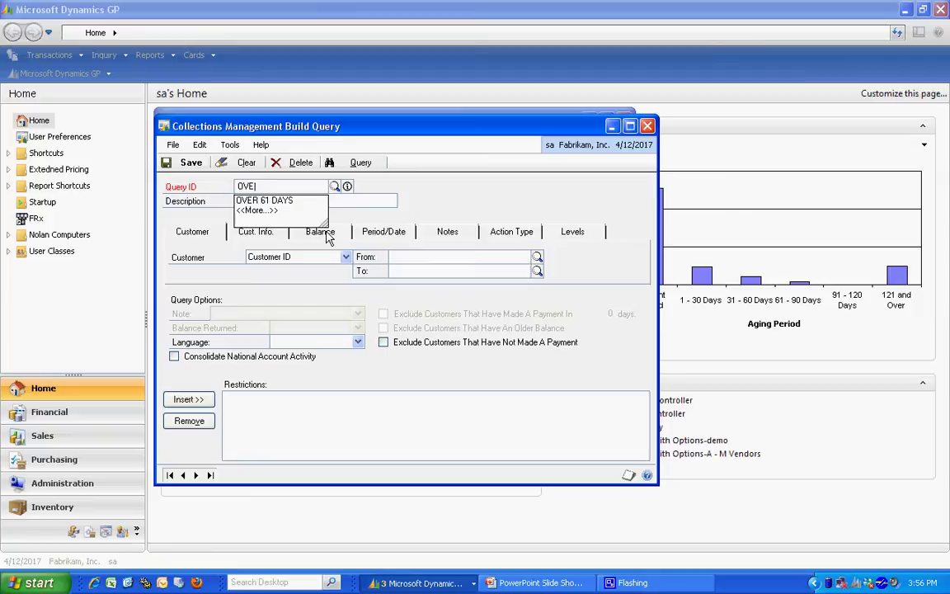
{"action": "type", "text": "R 60"}
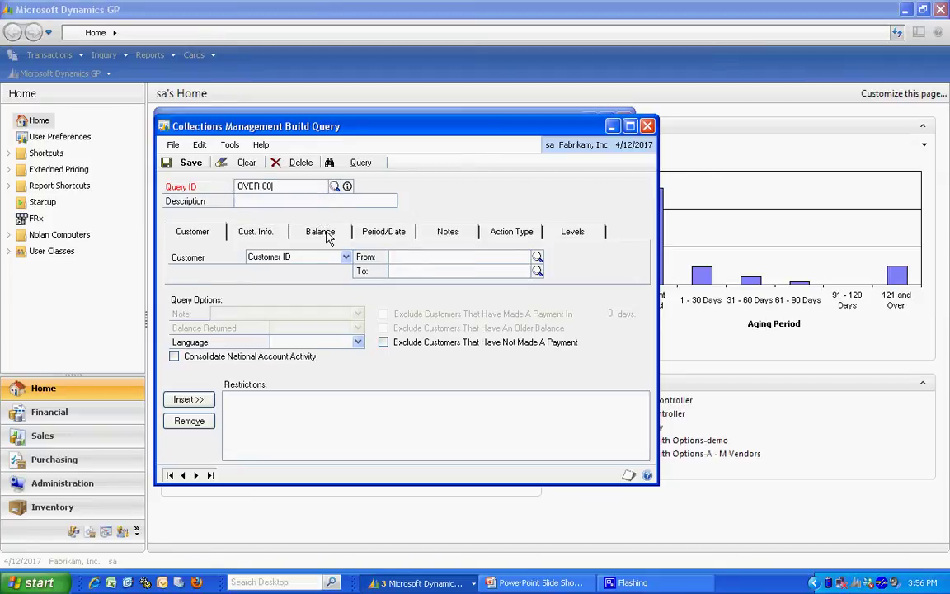
{"action": "key", "text": "Tab"}
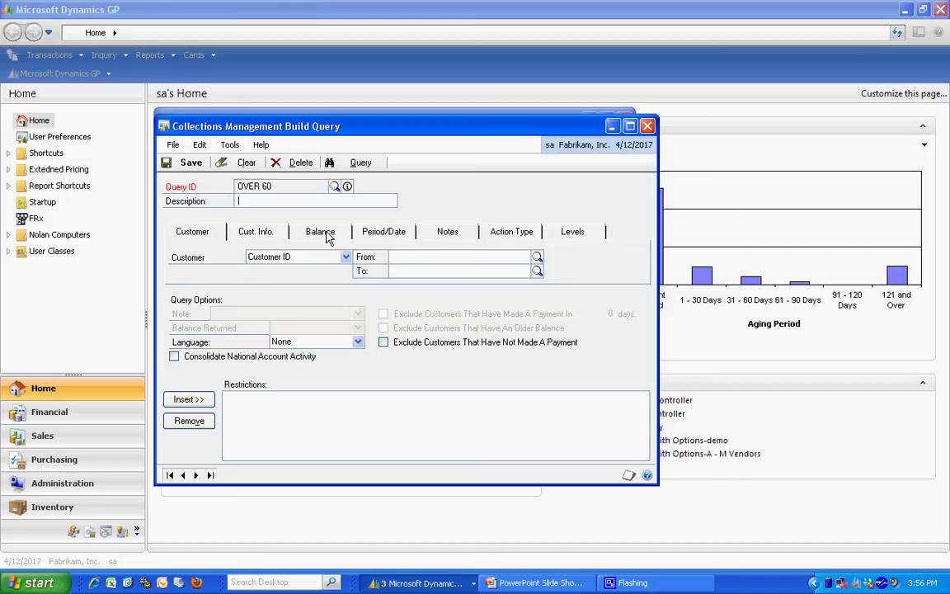
Set the query's aging period range from 61 and Over to 61 and Over.
{"action": "left_click", "coordinate": [265, 237]}
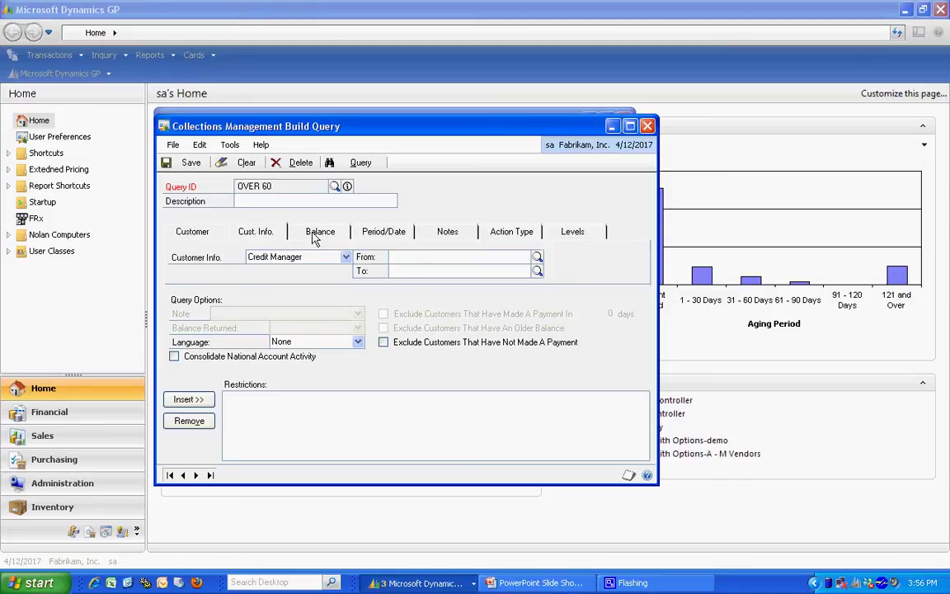
{"action": "left_click", "coordinate": [314, 237]}
{"action": "left_click", "coordinate": [390, 237]}
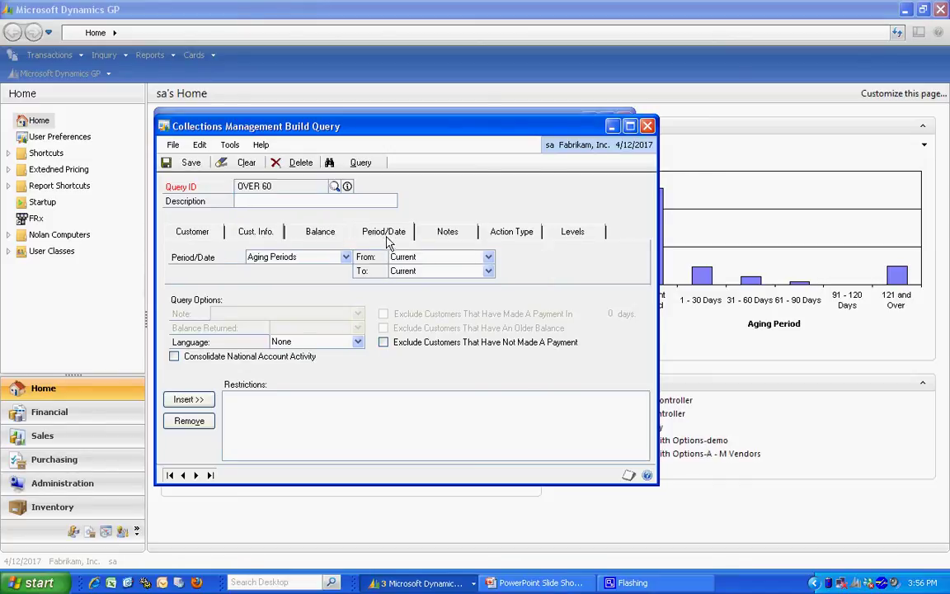
{"action": "left_click", "coordinate": [487, 256]}
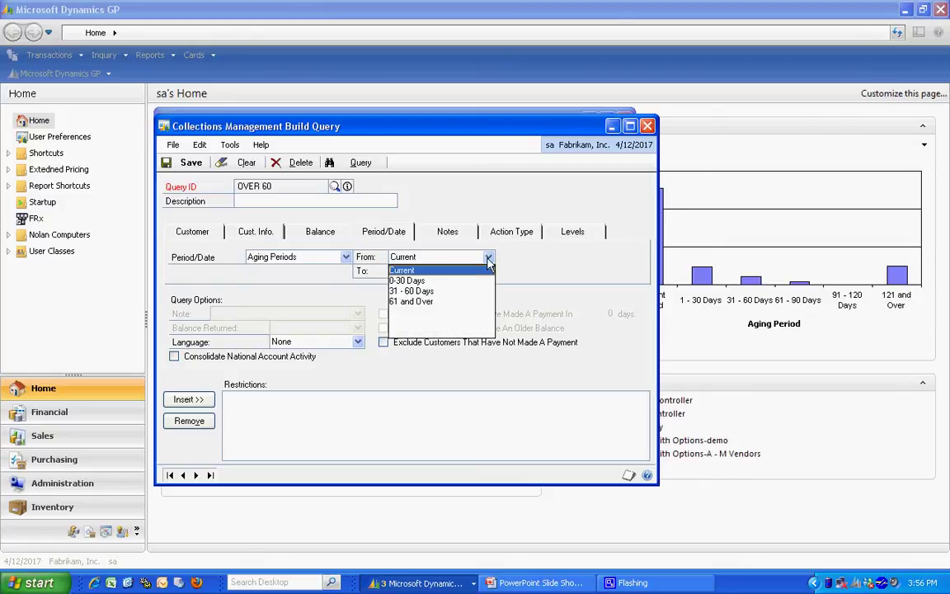
{"action": "left_click", "coordinate": [461, 302]}
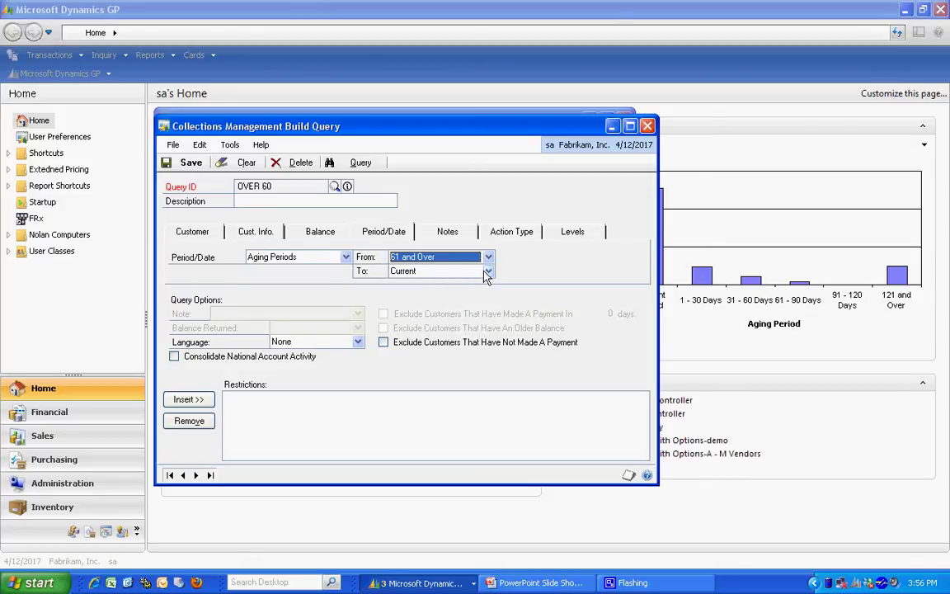
{"action": "left_click", "coordinate": [488, 271]}
{"action": "left_click", "coordinate": [462, 315]}
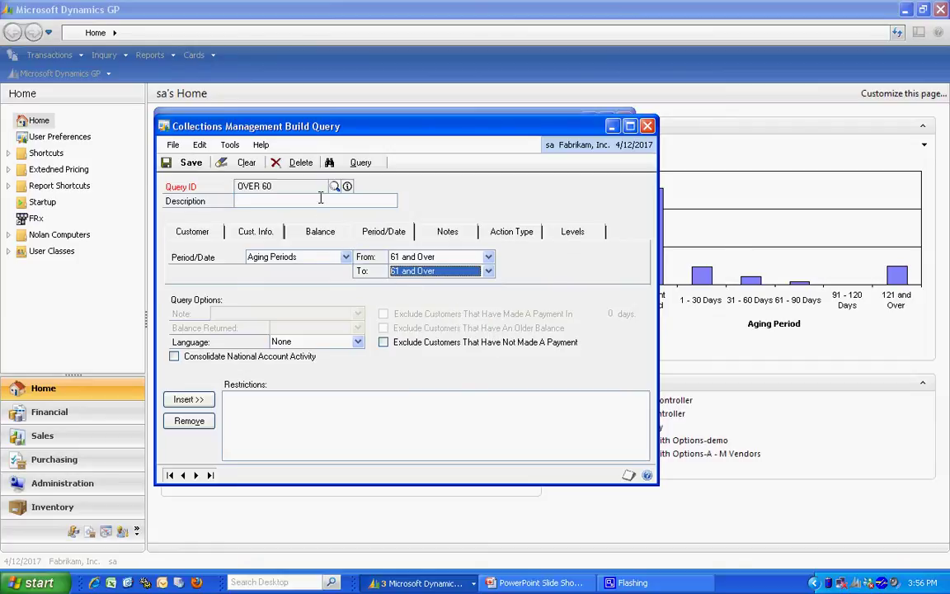
Run the OVER 60 query, saving it first and replacing the existing query data.
{"action": "left_click", "coordinate": [348, 163]}
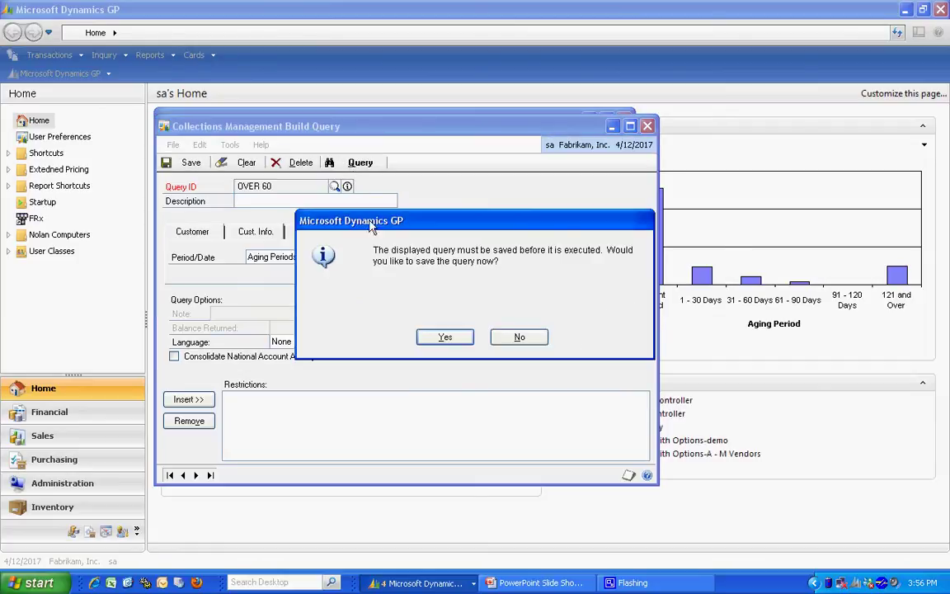
{"action": "left_click", "coordinate": [444, 338]}
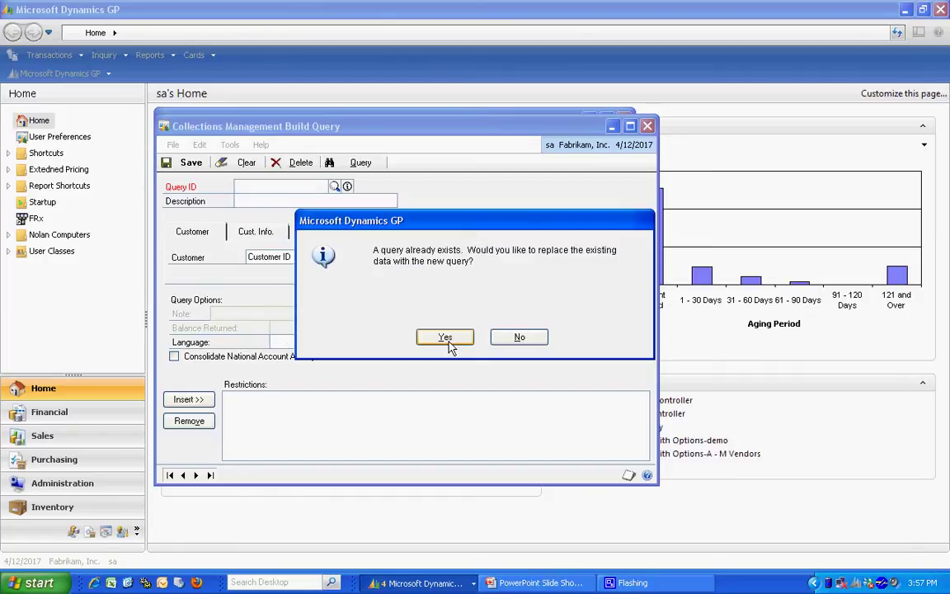
{"action": "left_click", "coordinate": [449, 342]}
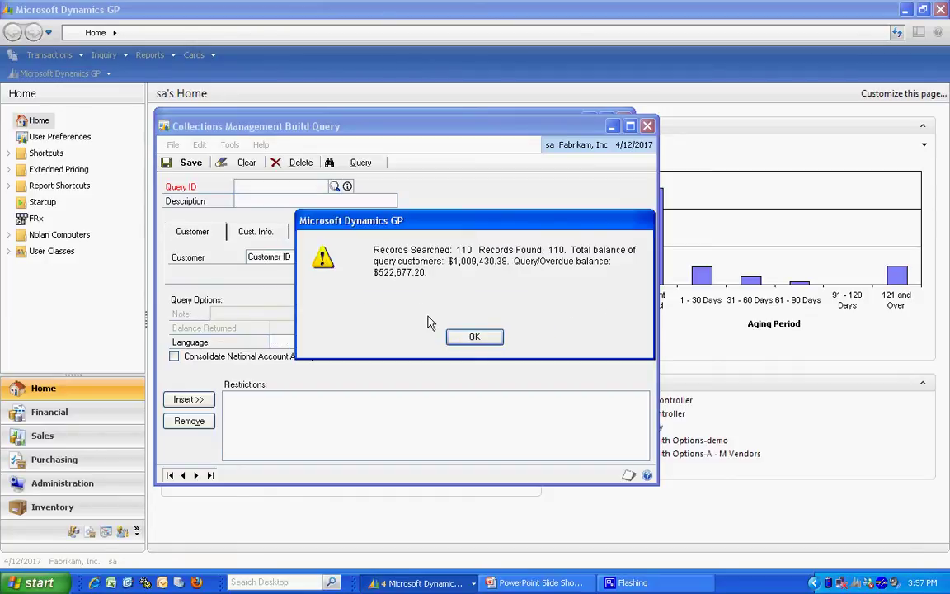
{"action": "left_click", "coordinate": [474, 337]}
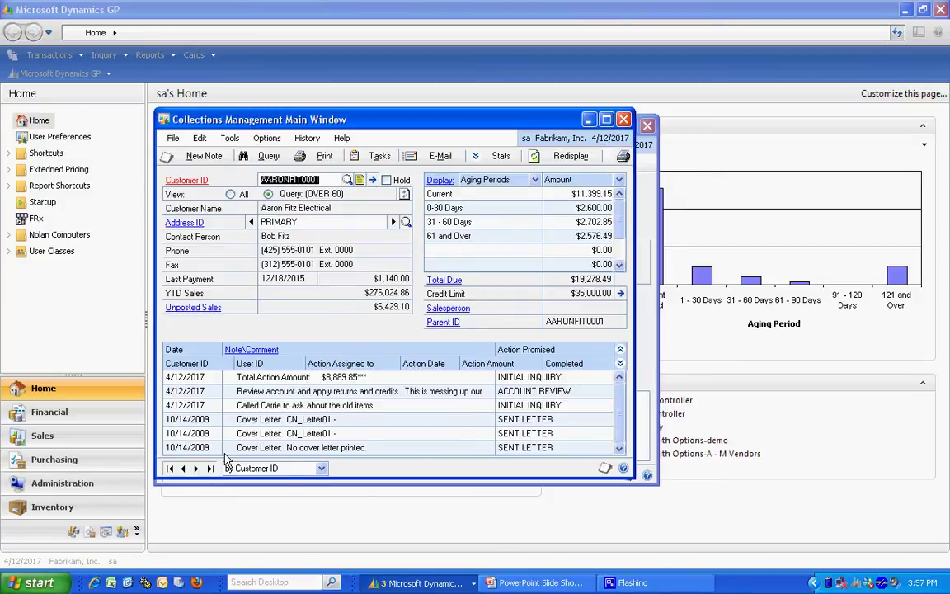
Browse the customer records of the OVER 60 query and return to the first one.
{"action": "left_click", "coordinate": [196, 468]}
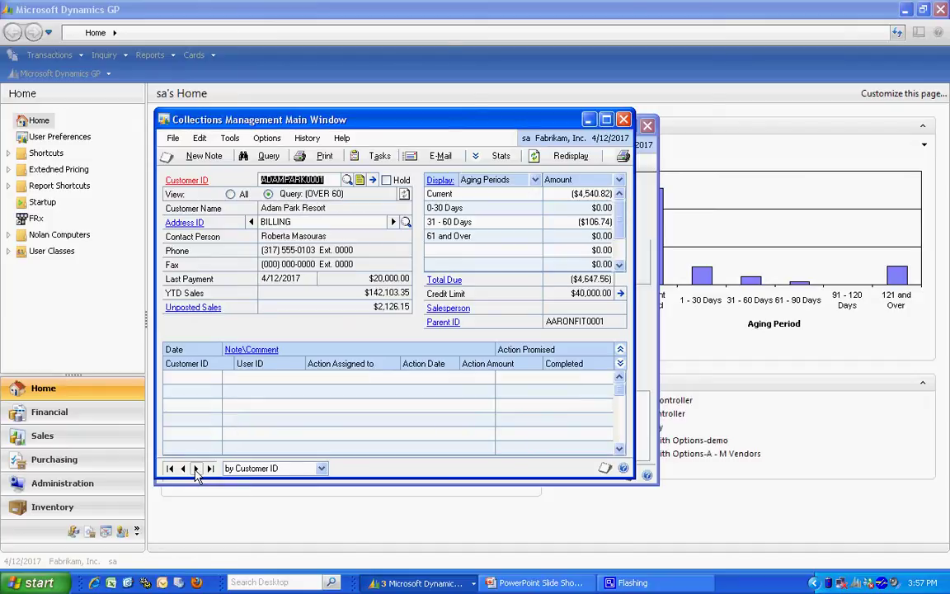
{"action": "left_click", "coordinate": [196, 468]}
{"action": "left_click", "coordinate": [184, 470]}
{"action": "left_click", "coordinate": [170, 469]}
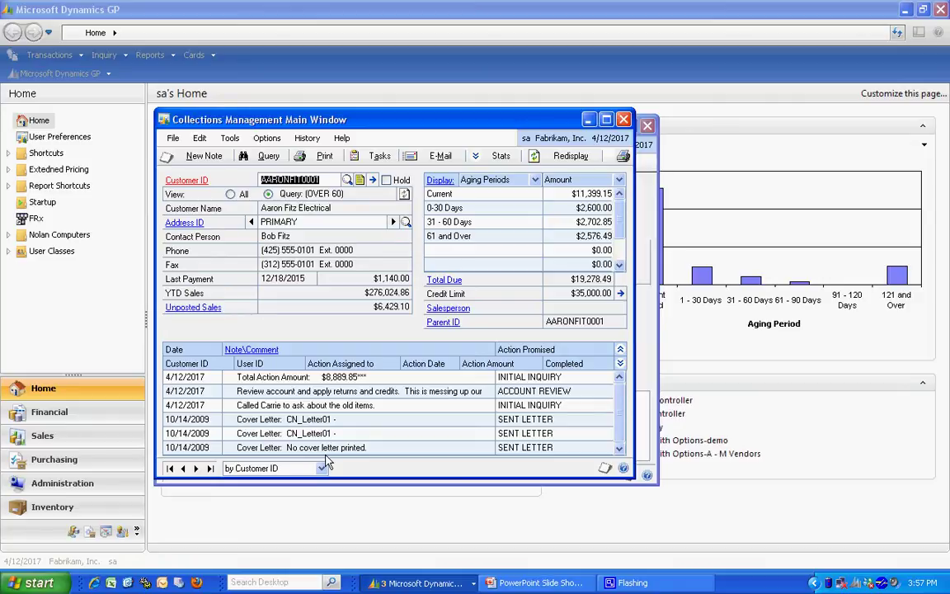
Start a new collection note for the current customer and assign it the PTP (Promise to Pay) action.
{"action": "left_click", "coordinate": [194, 156]}
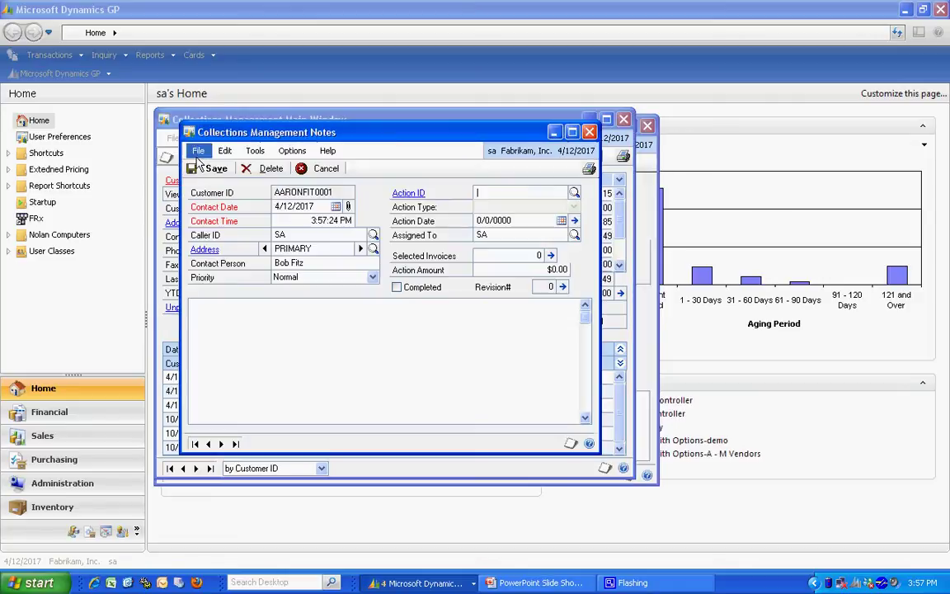
{"action": "left_click", "coordinate": [573, 192]}
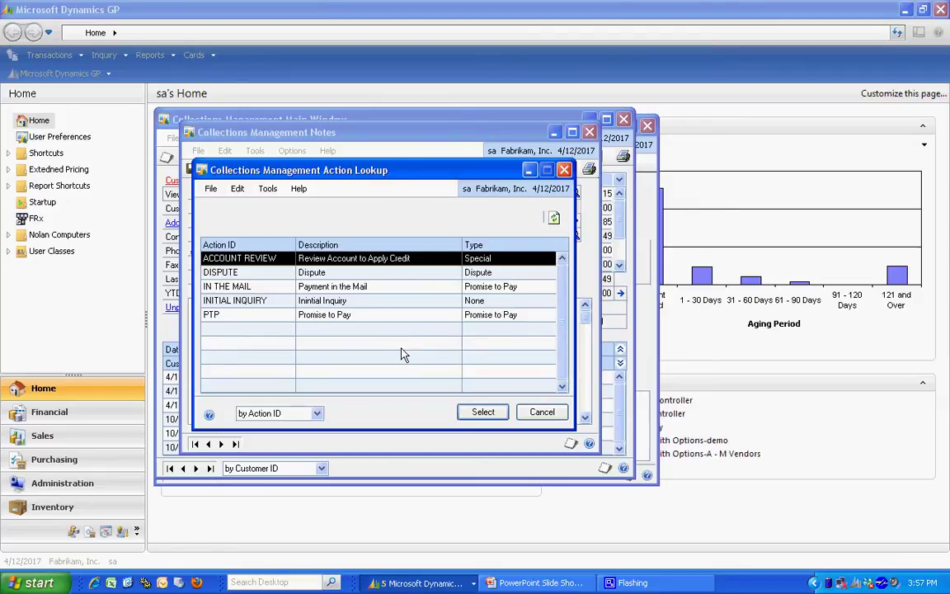
{"action": "left_click", "coordinate": [338, 315]}
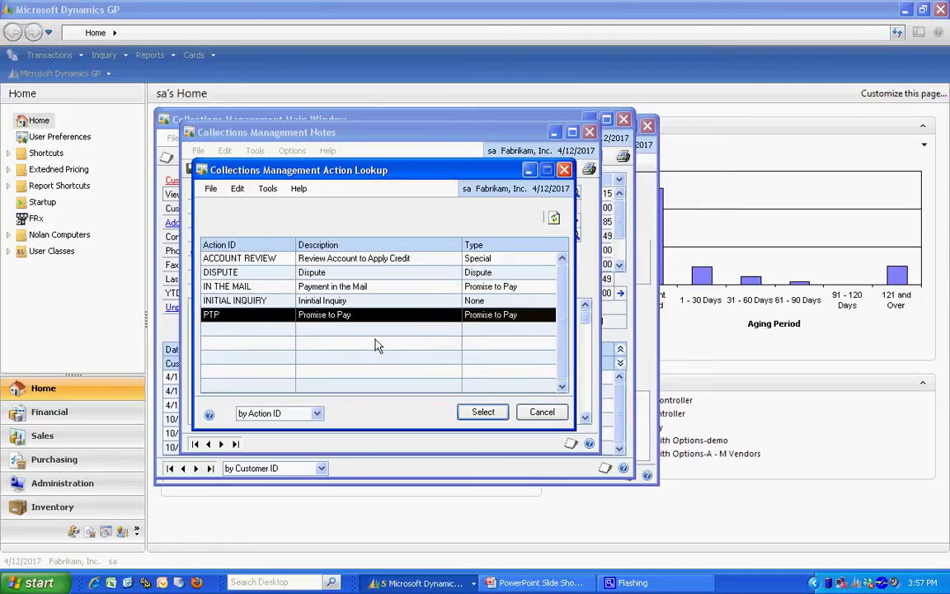
{"action": "left_click", "coordinate": [483, 412]}
Write the note text "Talked to client. Says he will pay on Tuesday.".
{"action": "left_click", "coordinate": [206, 307]}
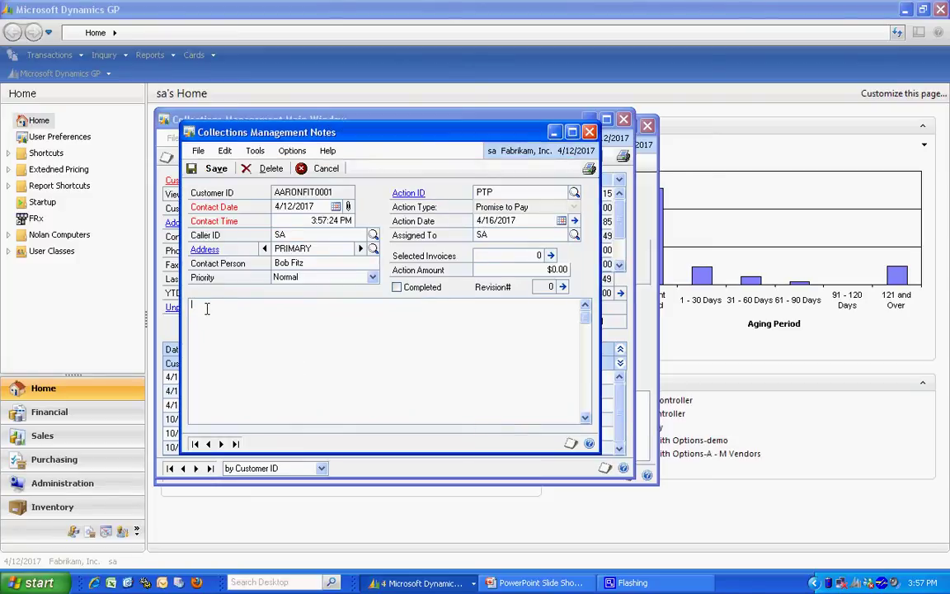
{"action": "type", "text": "Talked to client.  Says he will pay on"}
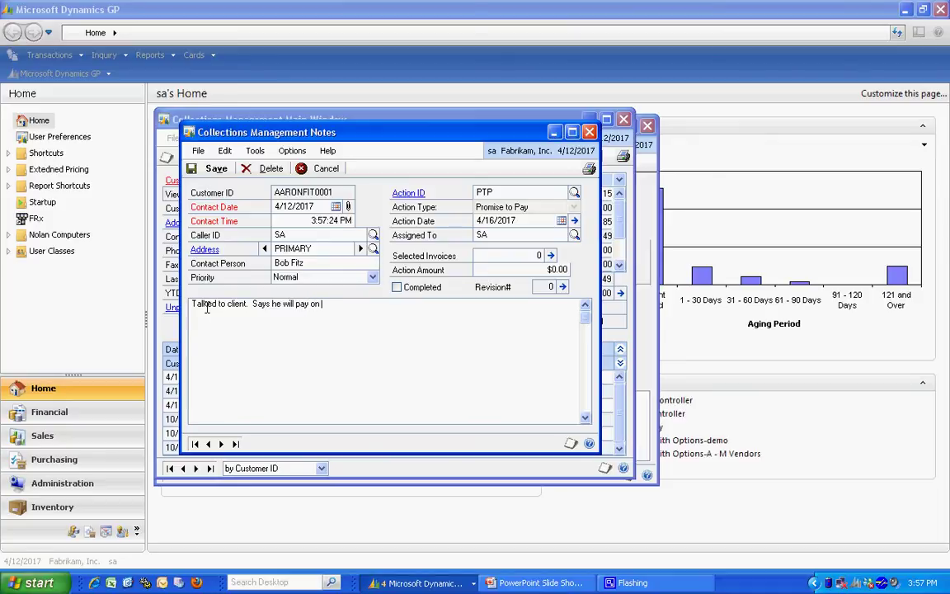
{"action": "type", "text": " Tuesday."}
Check the invoices that can be attached to the note without selecting any, and save the note.
{"action": "left_click", "coordinate": [551, 256]}
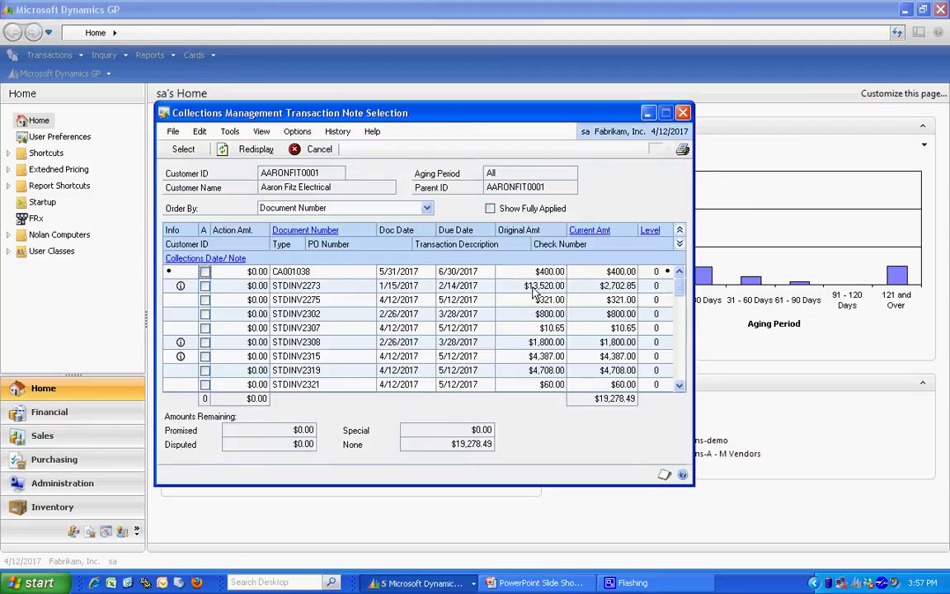
{"action": "left_click", "coordinate": [684, 113]}
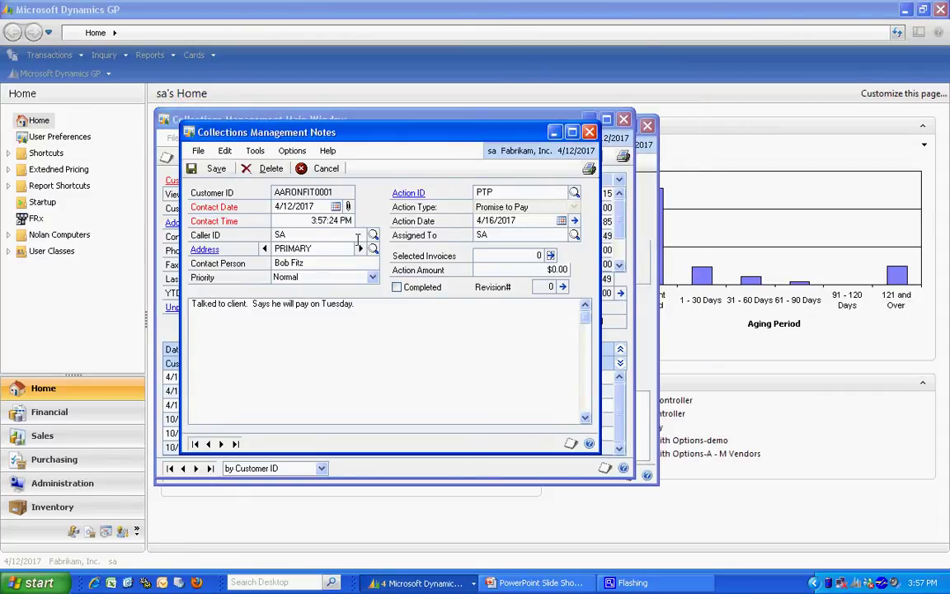
{"action": "left_click", "coordinate": [213, 169]}
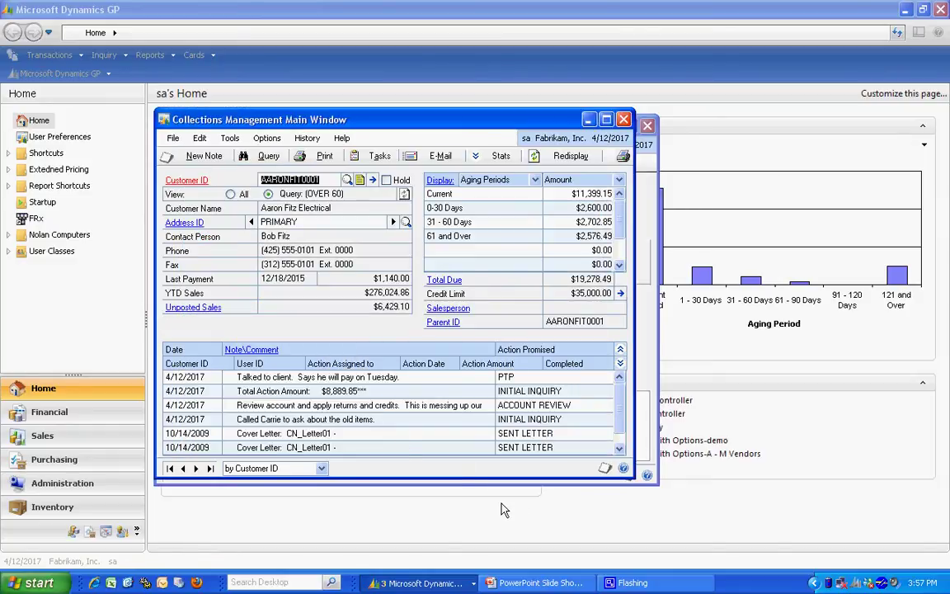
Set up printing of a collection letter for the customer, using the letter CN_Letter01.
{"action": "left_click_drag", "start_coordinate": [459, 477], "coordinate": [458, 499]}
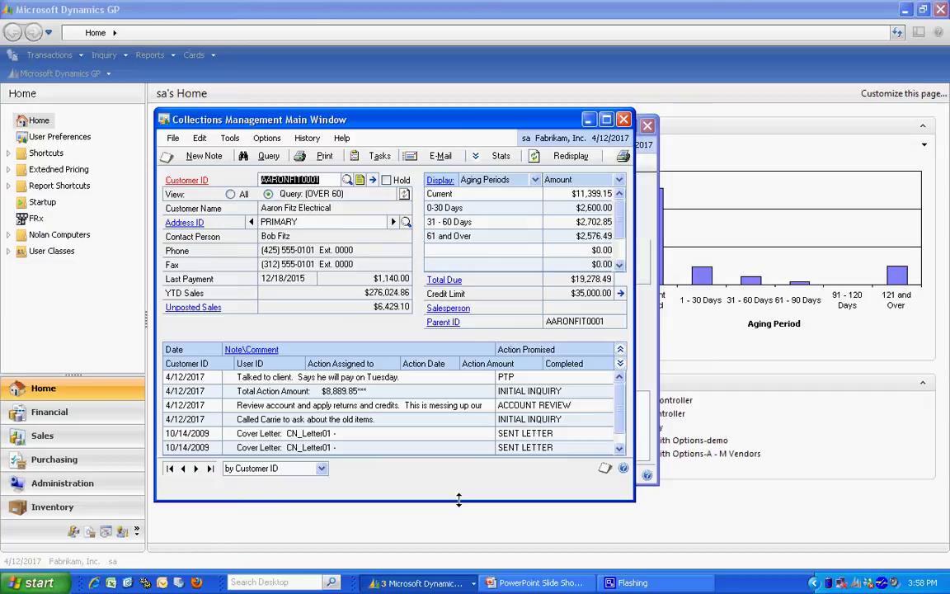
{"action": "left_click", "coordinate": [321, 156]}
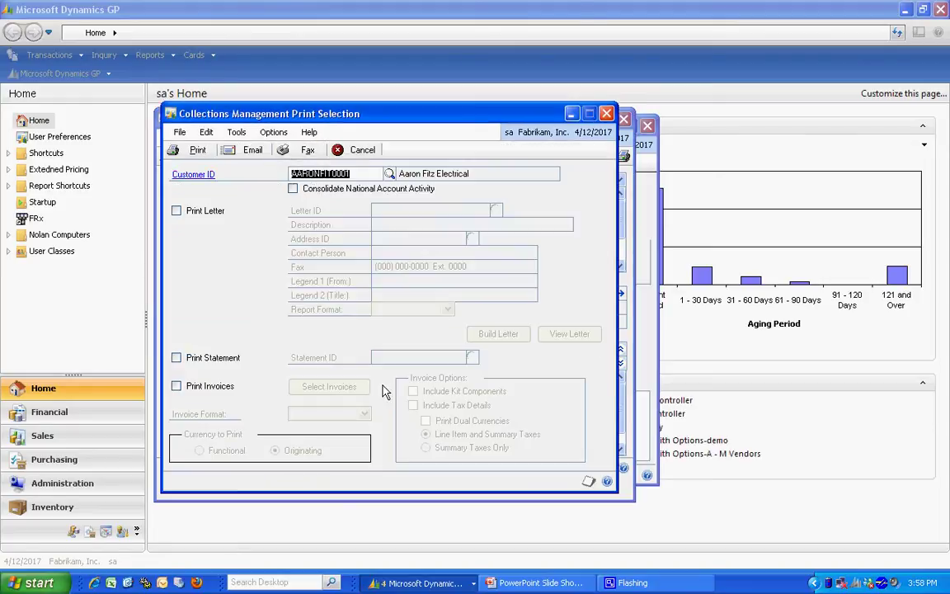
{"action": "left_click", "coordinate": [177, 211]}
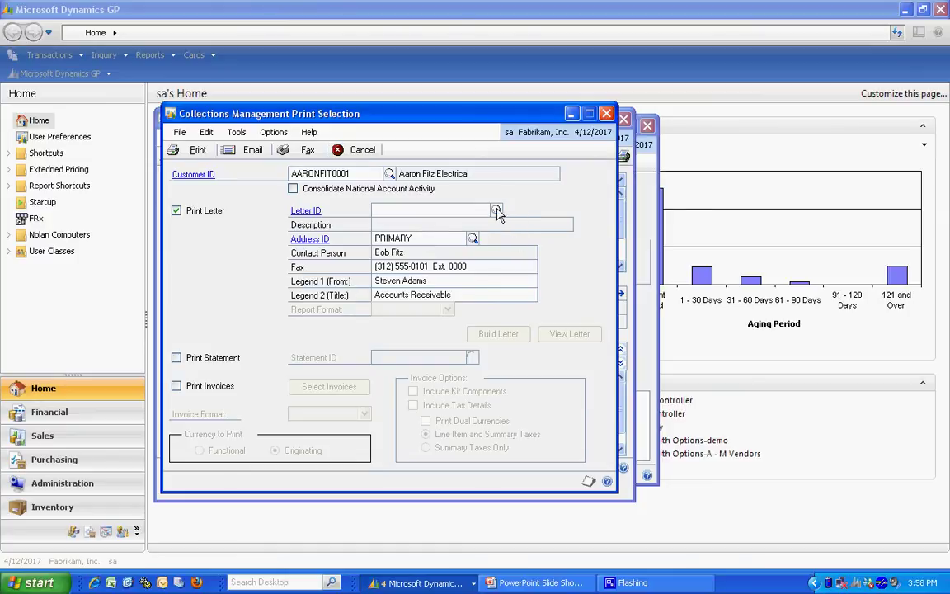
{"action": "left_click", "coordinate": [495, 210]}
{"action": "left_click", "coordinate": [237, 380]}
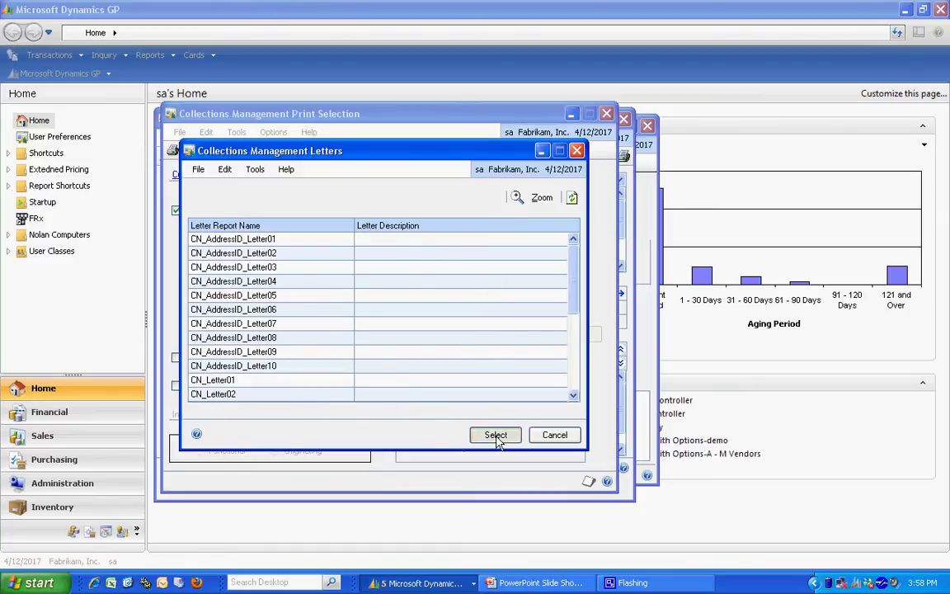
{"action": "left_click", "coordinate": [496, 435]}
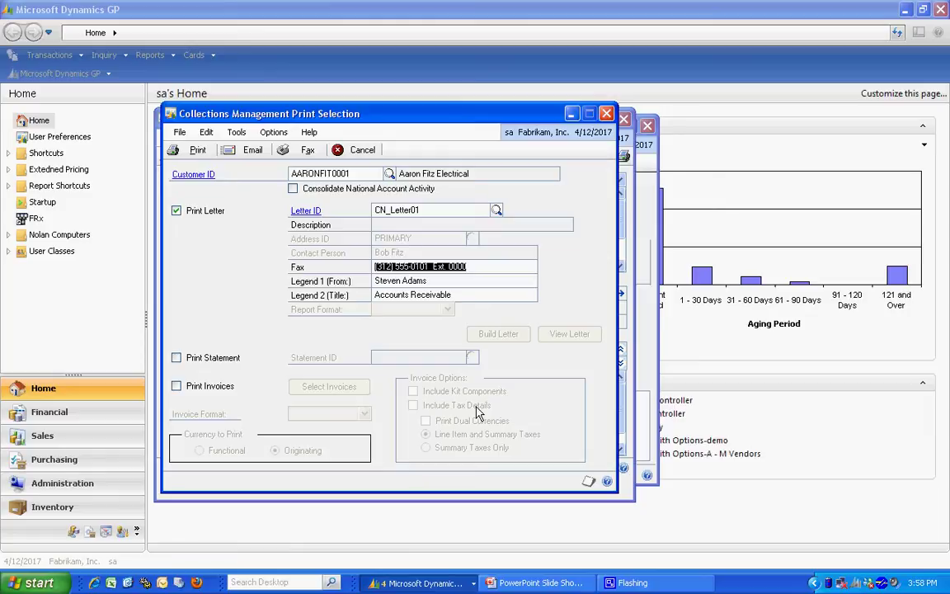
Include invoices in the print selection, marking the ones for $13,520.00, $1,800.00 and $4,387.00.
{"action": "left_click", "coordinate": [175, 387]}
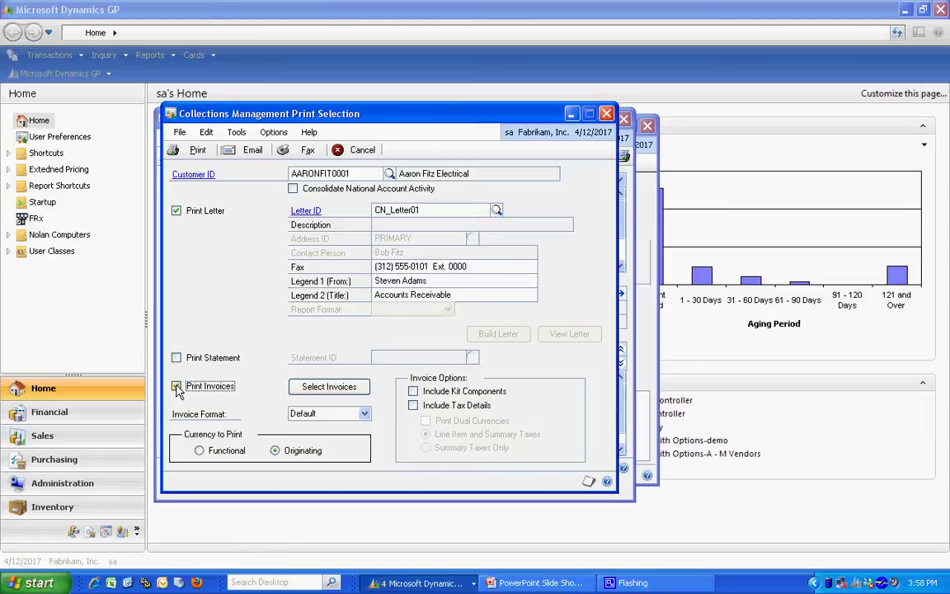
{"action": "left_click", "coordinate": [346, 388]}
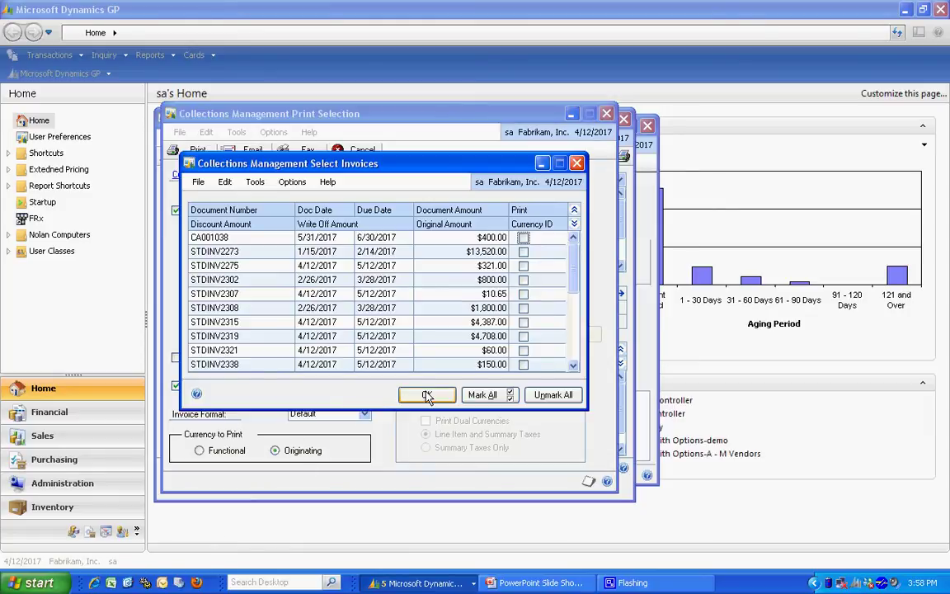
{"action": "left_click", "coordinate": [523, 252]}
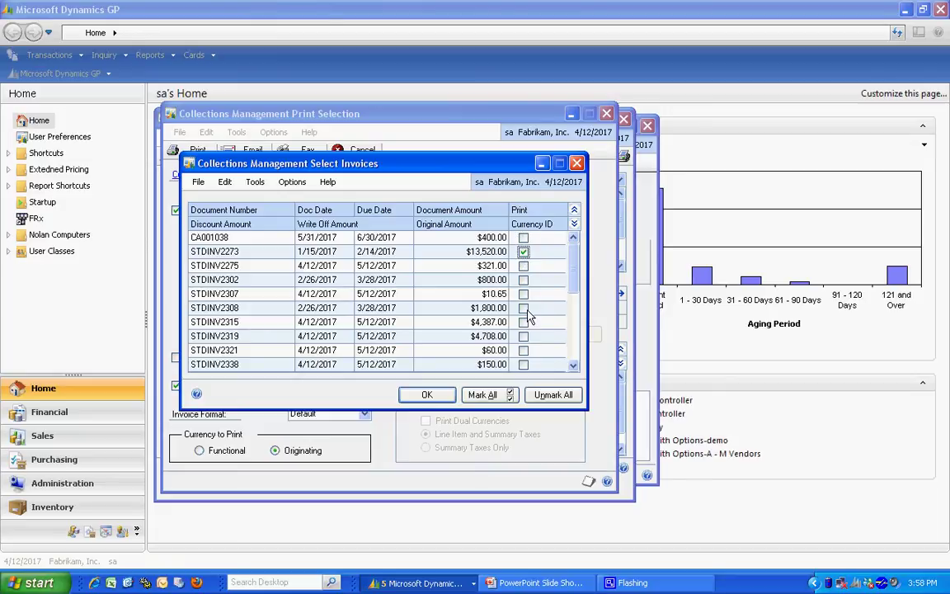
{"action": "left_click", "coordinate": [523, 308]}
{"action": "left_click", "coordinate": [523, 322]}
{"action": "left_click", "coordinate": [426, 396]}
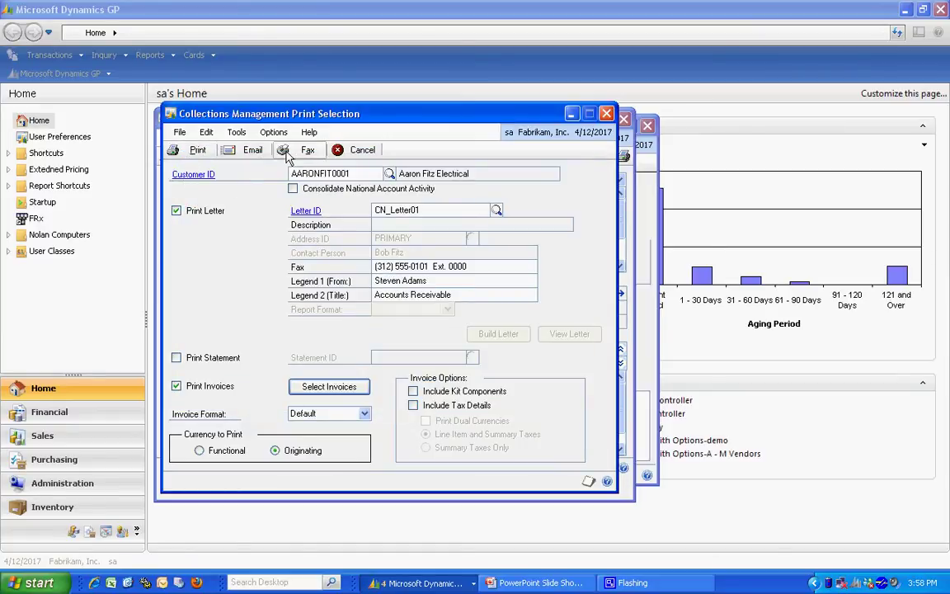
Print the collection letter and the selected invoices with Screen as the report destination.
{"action": "left_click", "coordinate": [198, 150]}
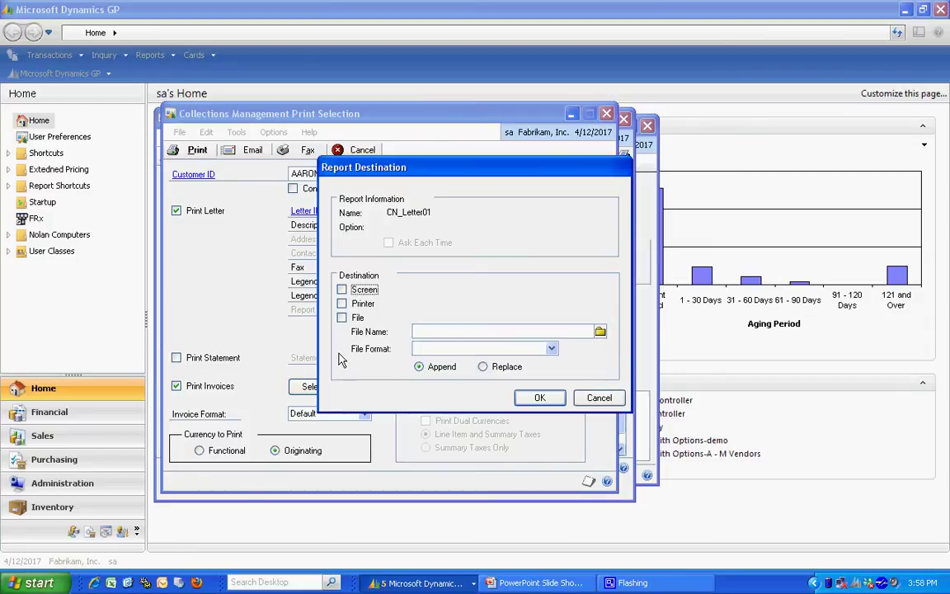
{"action": "left_click", "coordinate": [353, 293]}
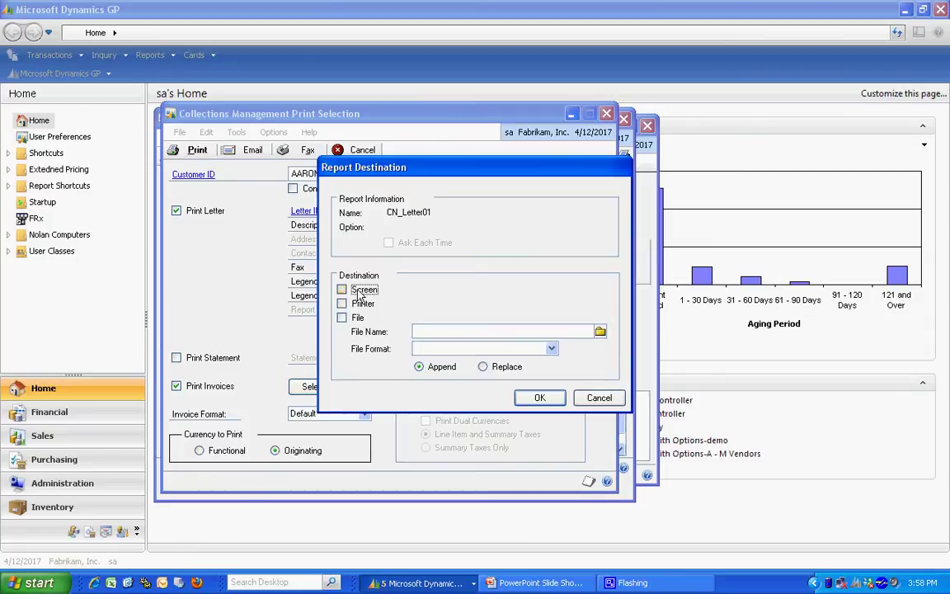
{"action": "left_click", "coordinate": [539, 397]}
{"action": "left_click", "coordinate": [358, 292]}
{"action": "left_click", "coordinate": [540, 398]}
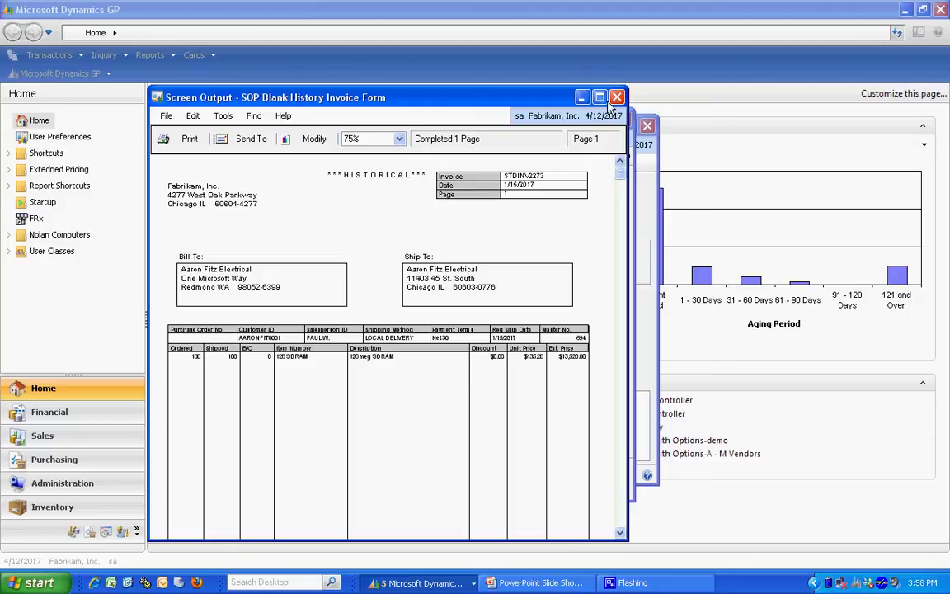
Close the invoice previews one after another and leave the print selection.
{"action": "left_click", "coordinate": [618, 99]}
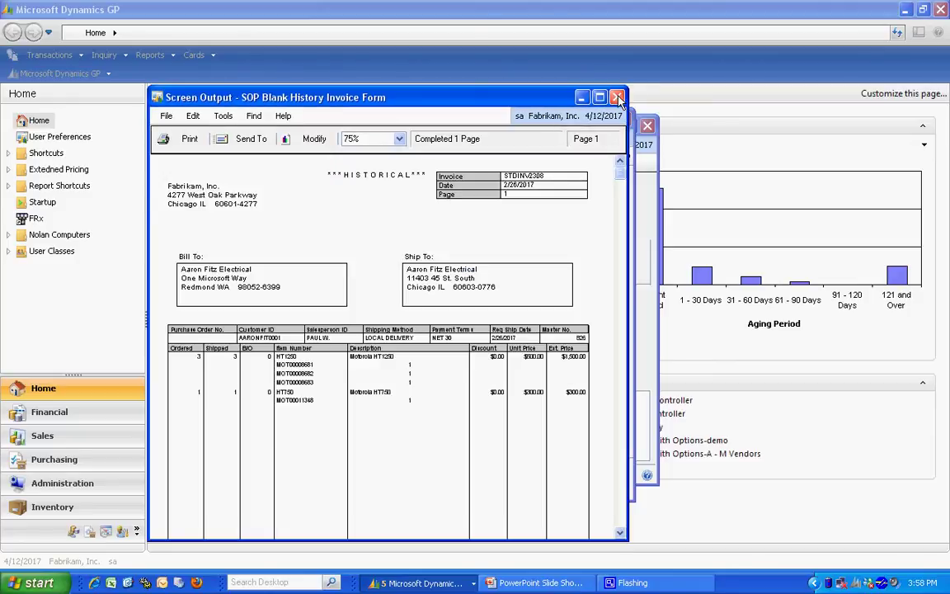
{"action": "left_click", "coordinate": [619, 99]}
{"action": "left_click", "coordinate": [618, 99]}
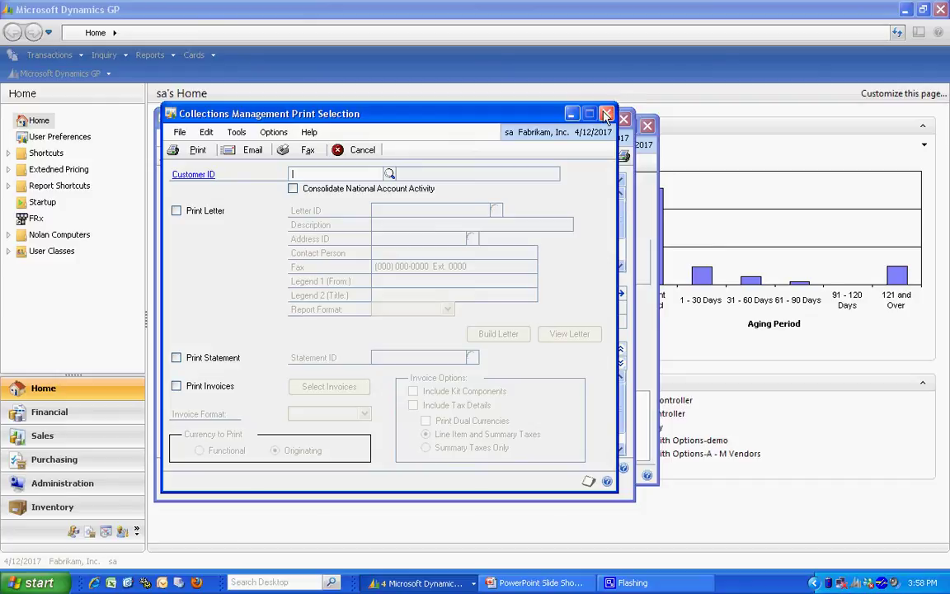
{"action": "left_click", "coordinate": [606, 114]}
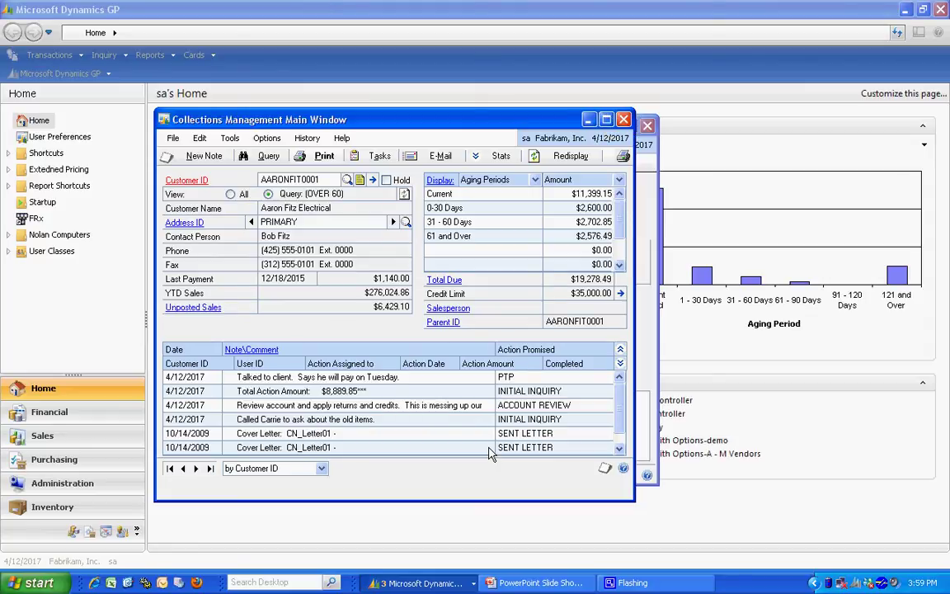
Open the sales Collection Reports and load the All option of the Aging Amounts with Notes report.
{"action": "left_click", "coordinate": [159, 56]}
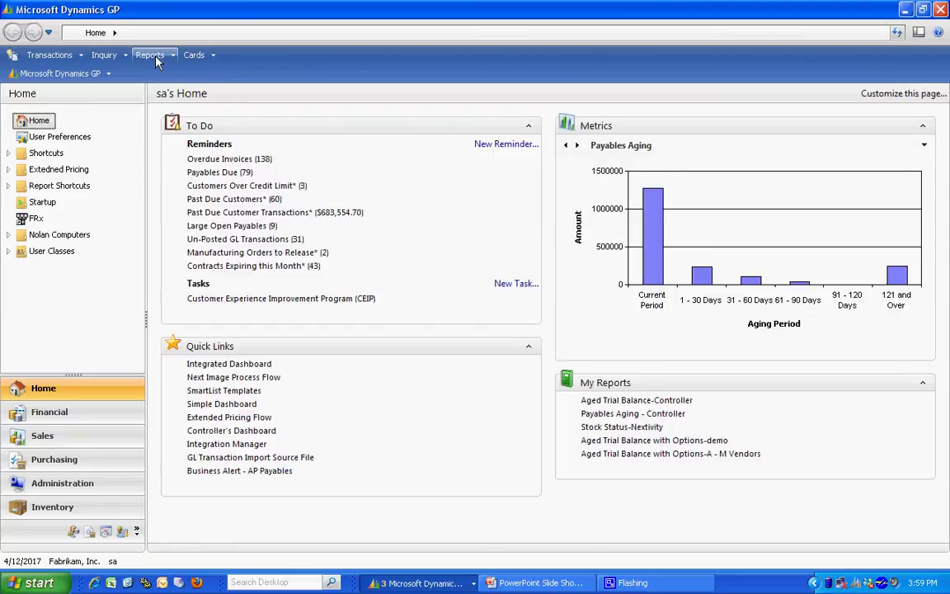
{"action": "left_click", "coordinate": [152, 56]}
{"action": "mouse_move", "coordinate": [168, 120]}
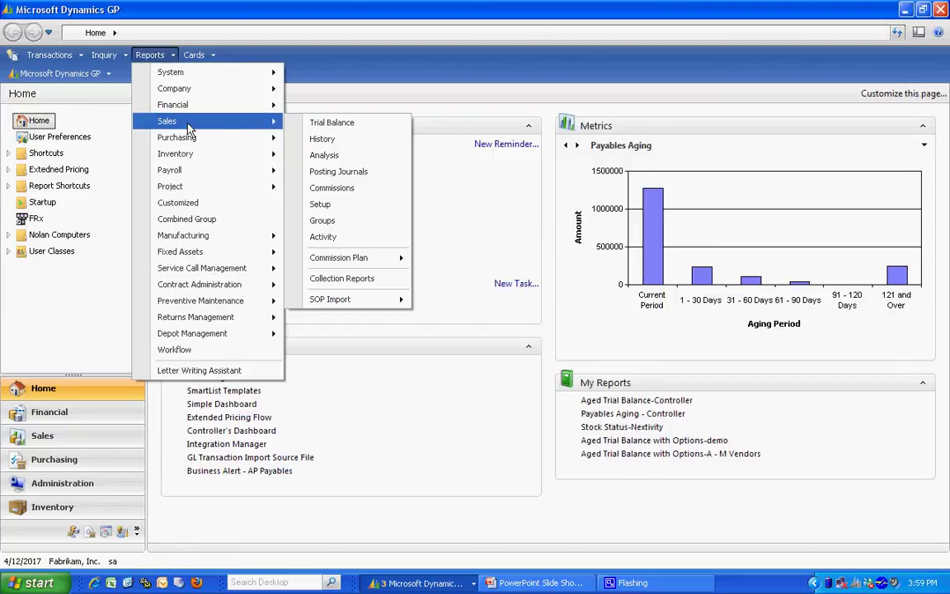
{"action": "left_click", "coordinate": [356, 278]}
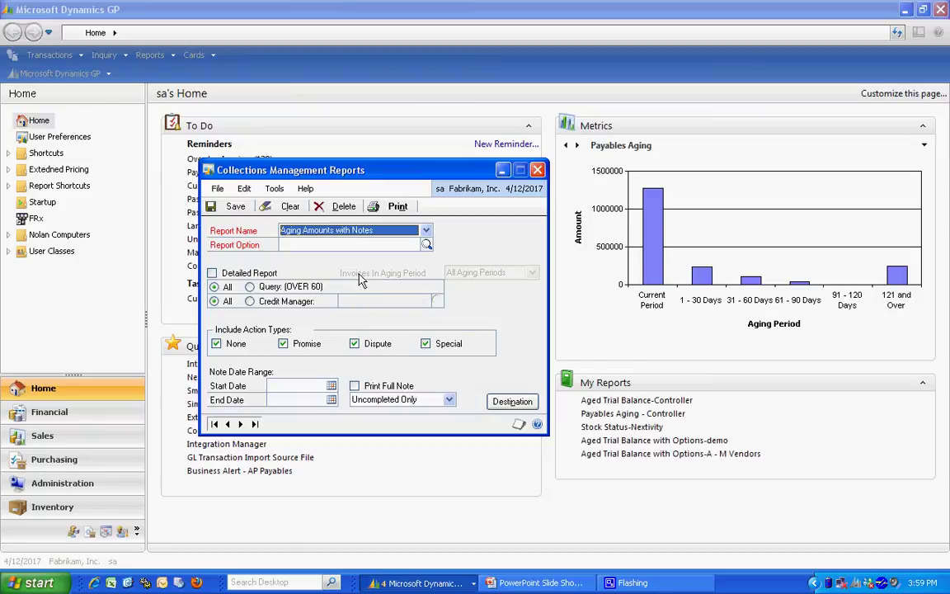
{"action": "left_click", "coordinate": [426, 231]}
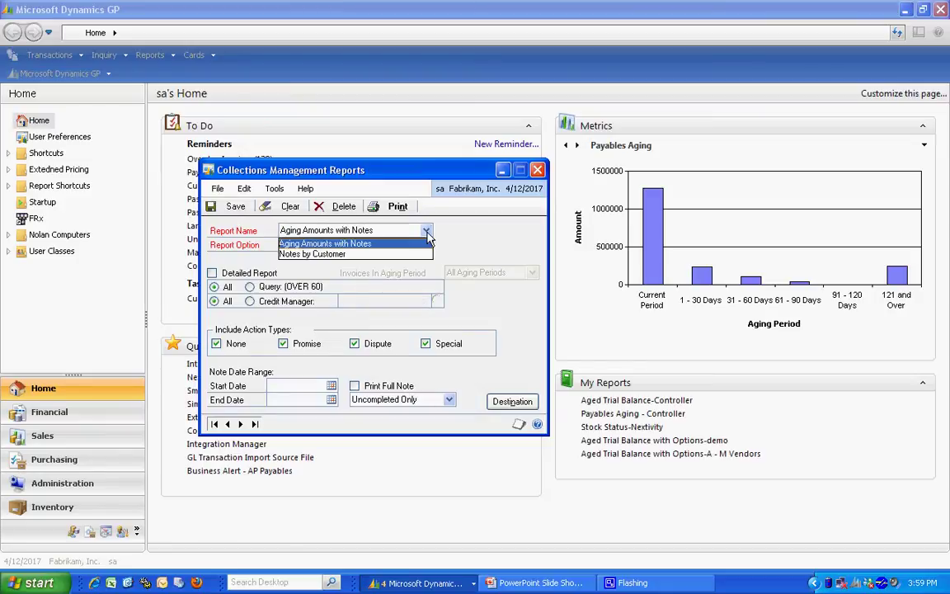
{"action": "left_click", "coordinate": [428, 242]}
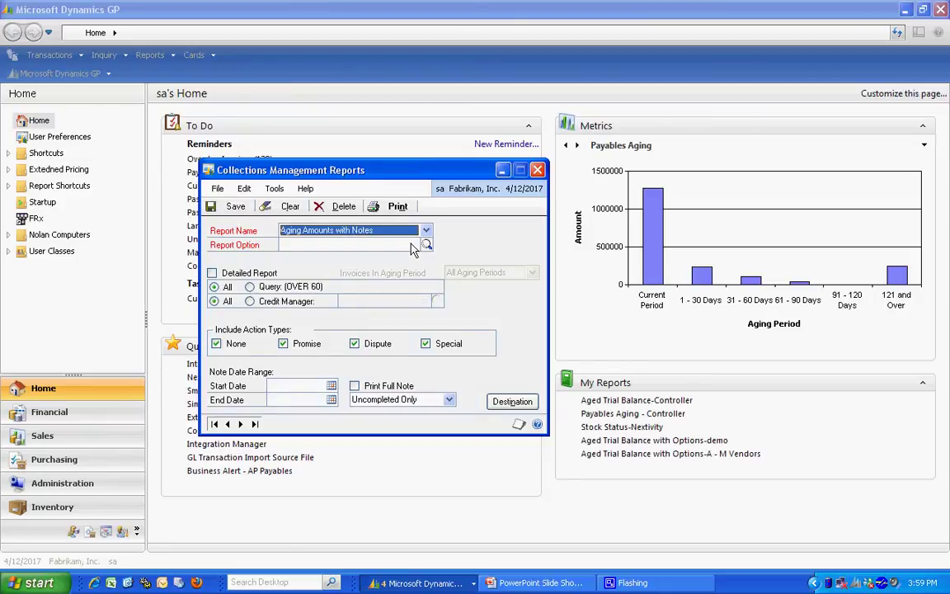
{"action": "left_click", "coordinate": [427, 246]}
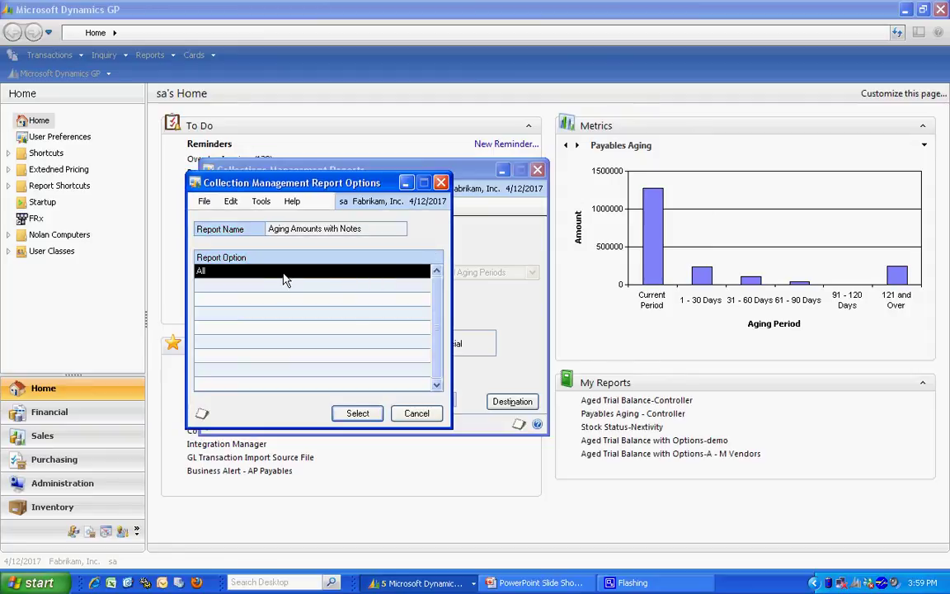
{"action": "left_click", "coordinate": [357, 413]}
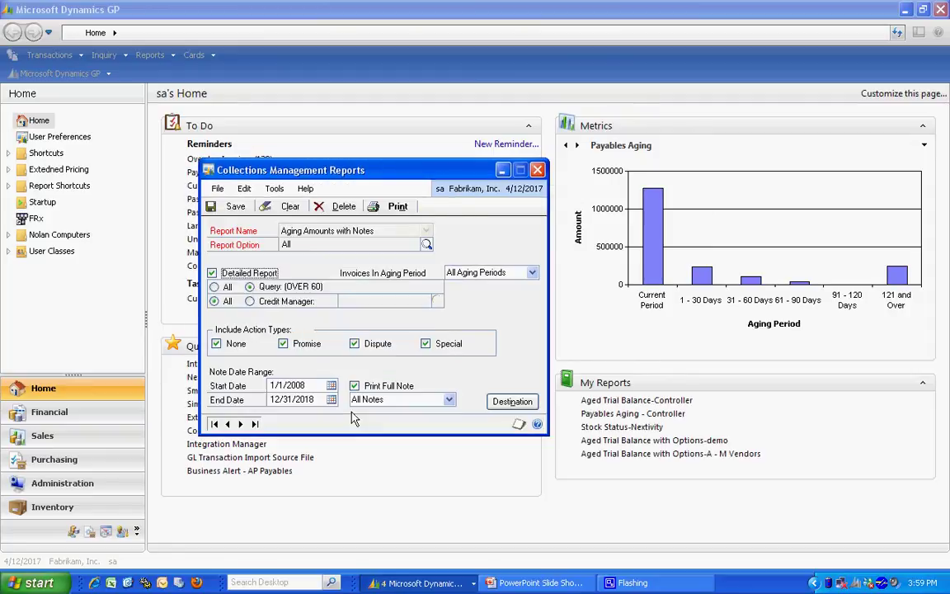
Print the Aging Amounts with Notes report to the screen, look through its pages and close it.
{"action": "left_click", "coordinate": [396, 208]}
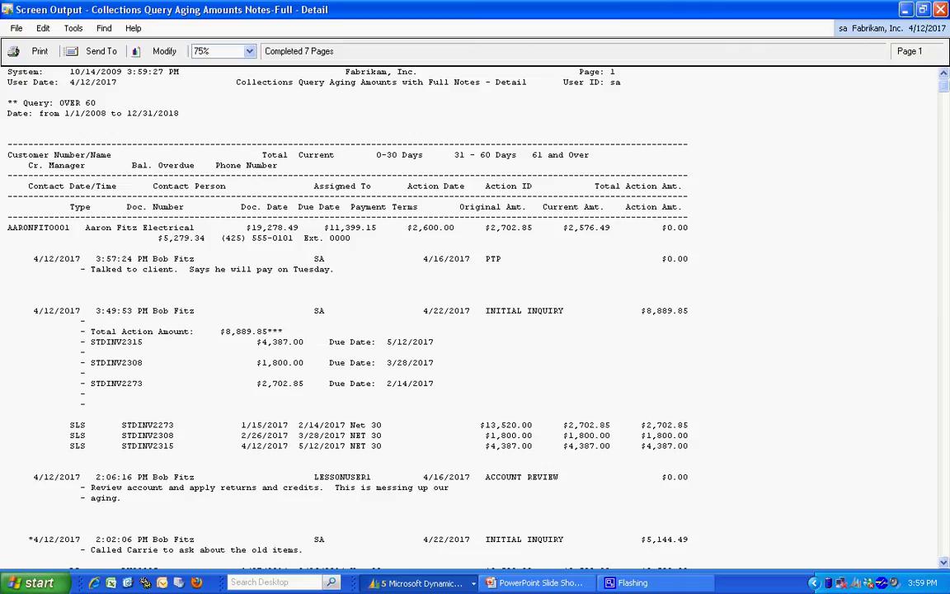
{"action": "left_click", "coordinate": [945, 549]}
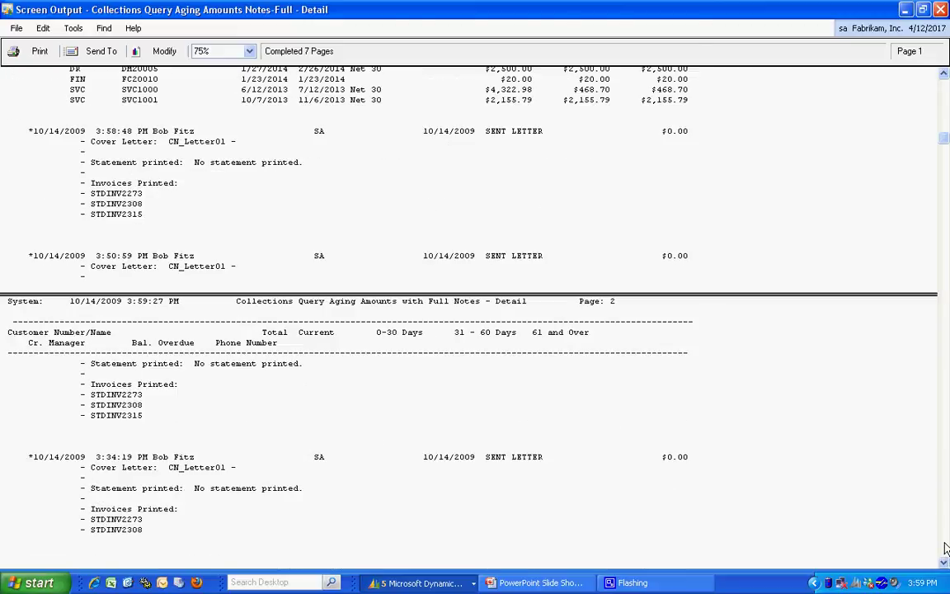
{"action": "left_click", "coordinate": [945, 549]}
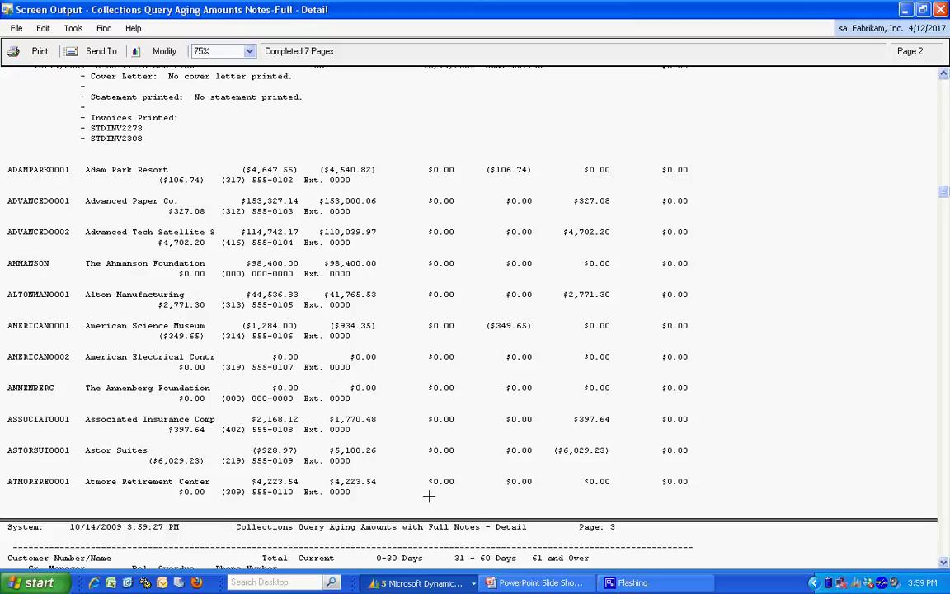
{"action": "left_click", "coordinate": [944, 544]}
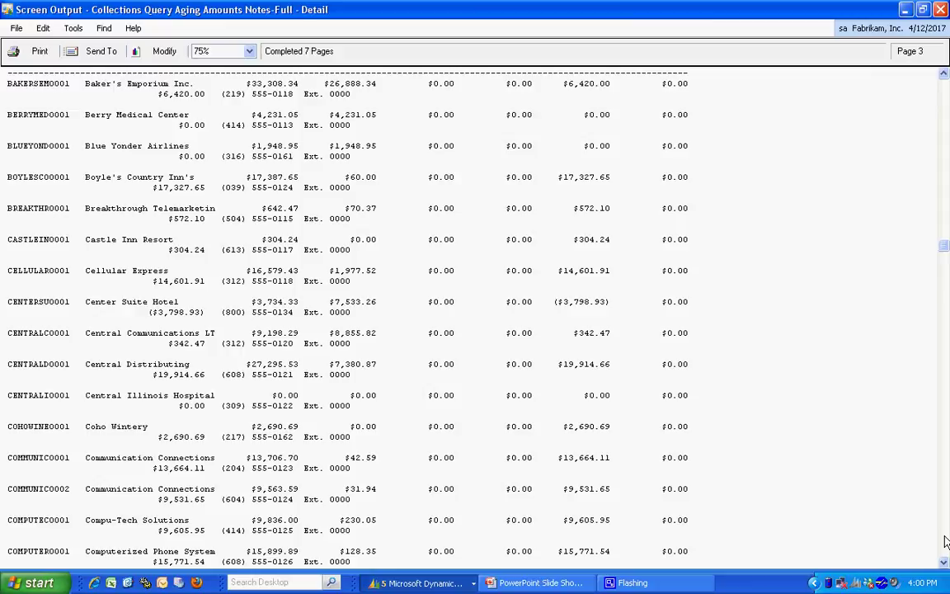
{"action": "left_click", "coordinate": [940, 9]}
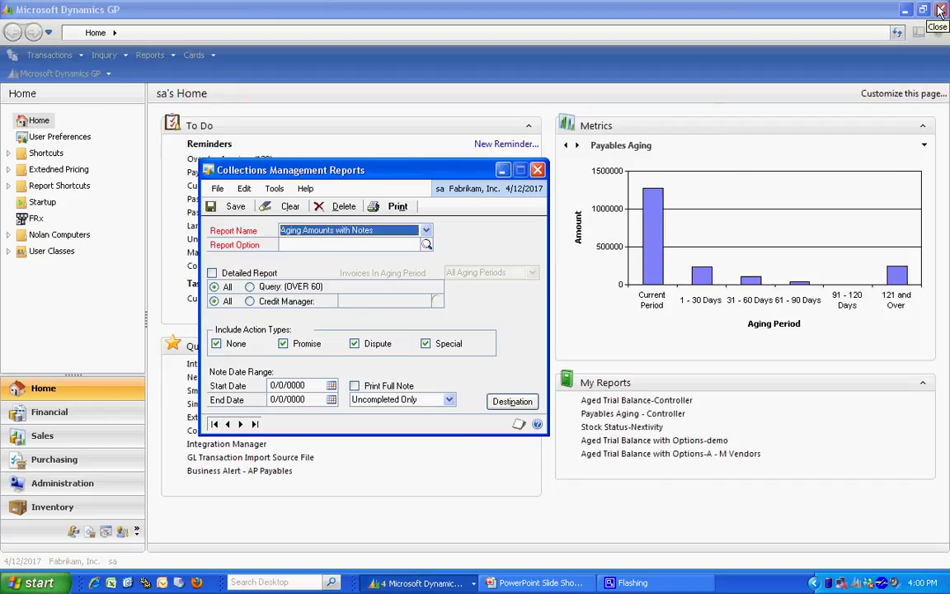